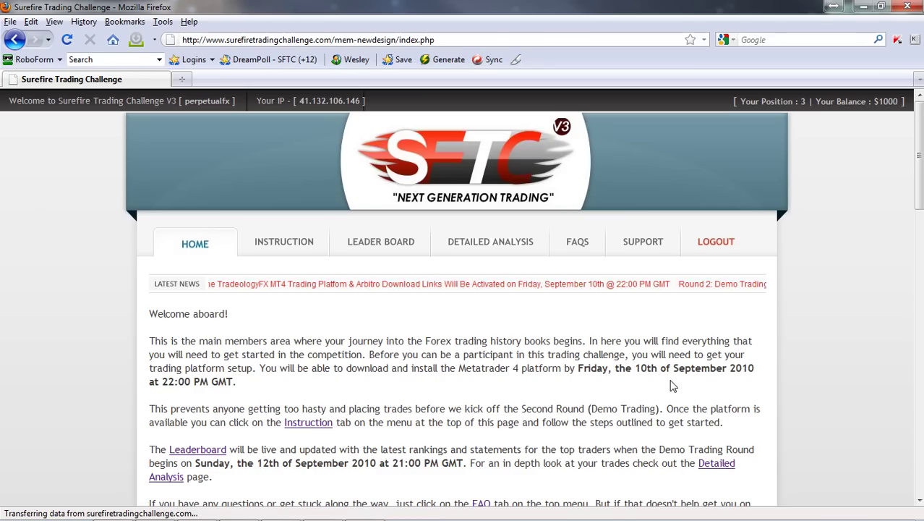
Step: Highlight the launch date, Friday 10th September 2010 at 22:00 GMT, in the welcome paragraph
drag(576, 368, 232, 383)
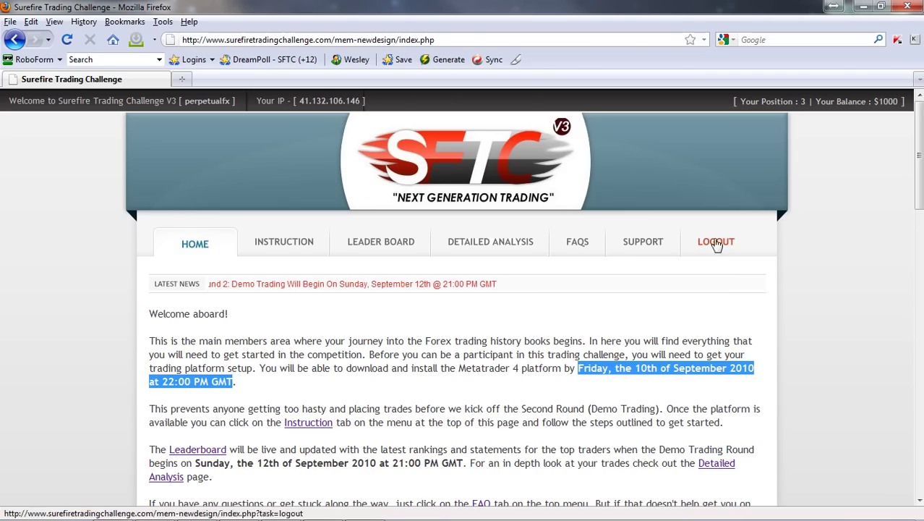
Step: Go to the INSTRUCTION page and bring the Step-1 Registration section into view
click(276, 248)
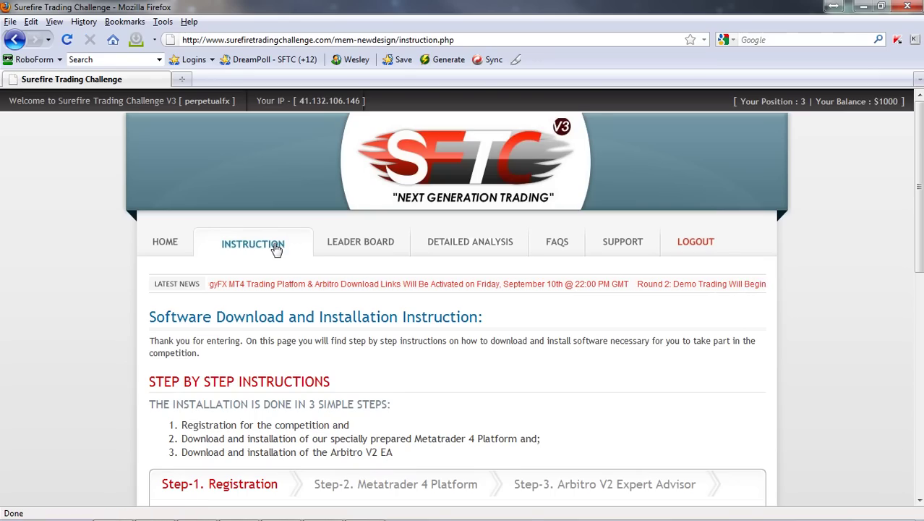
scroll(441, 289, down, 5)
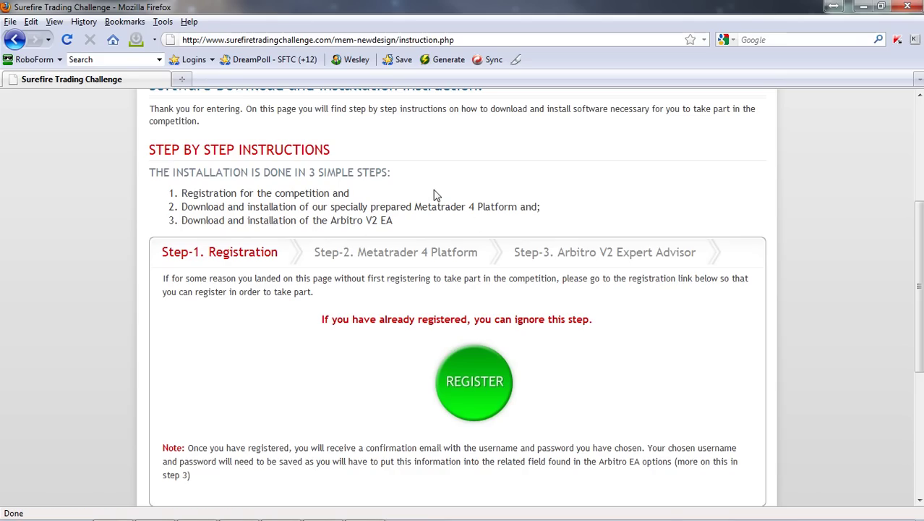
click(391, 256)
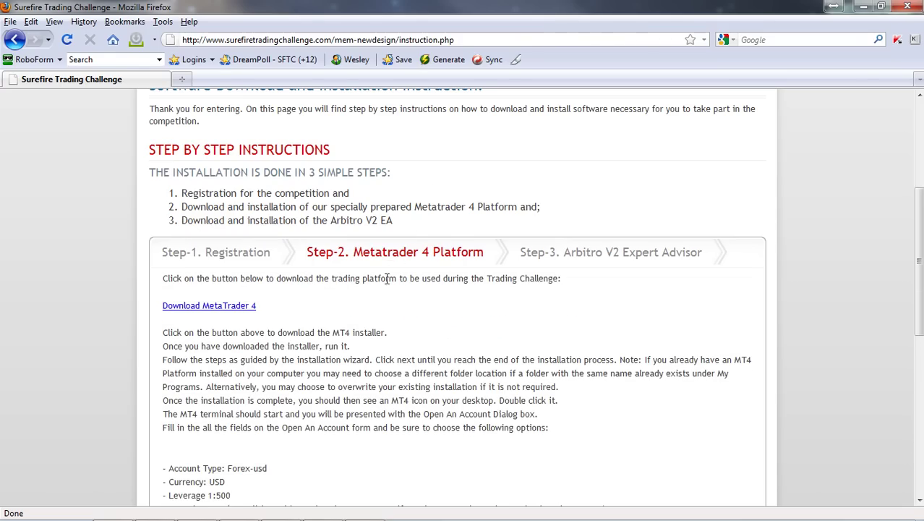
mouse_move(239, 309)
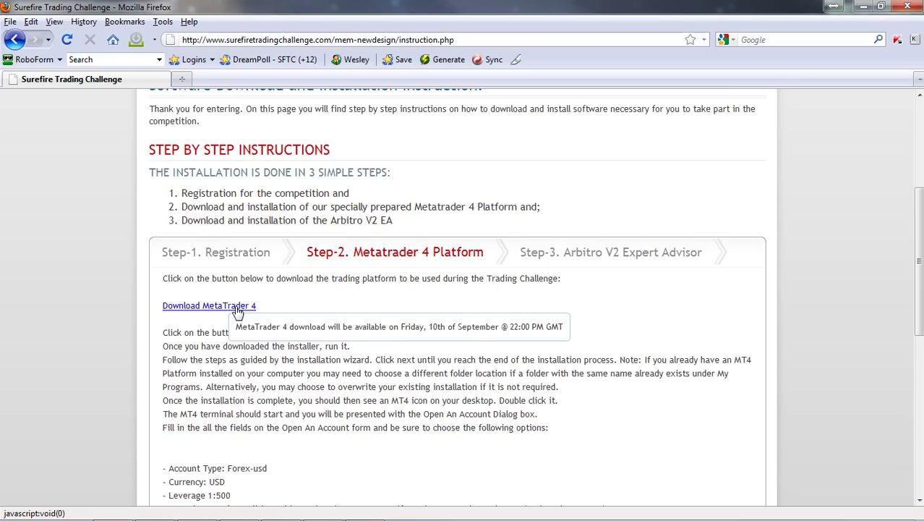
click(239, 310)
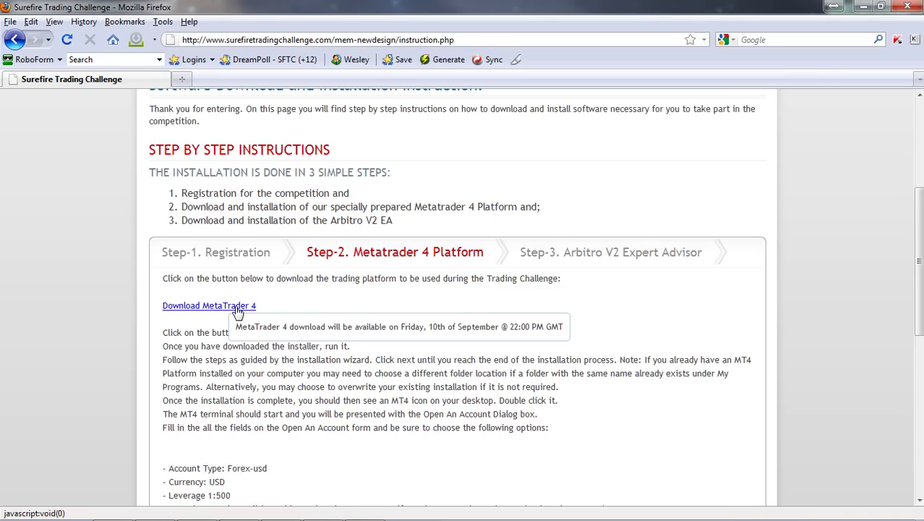
click(238, 311)
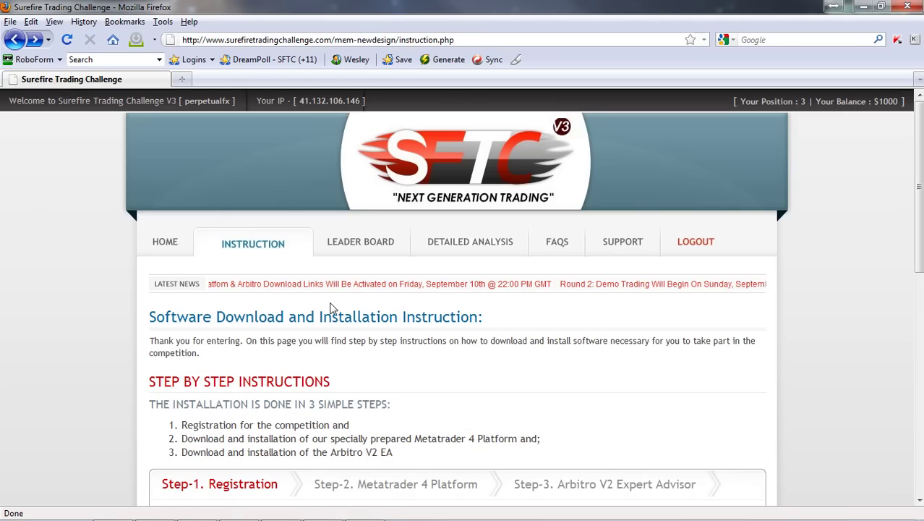
Step: Start downloading tfx4setup.zip from the Step-2 Metatrader 4 Platform instructions
scroll(611, 396, down, 7)
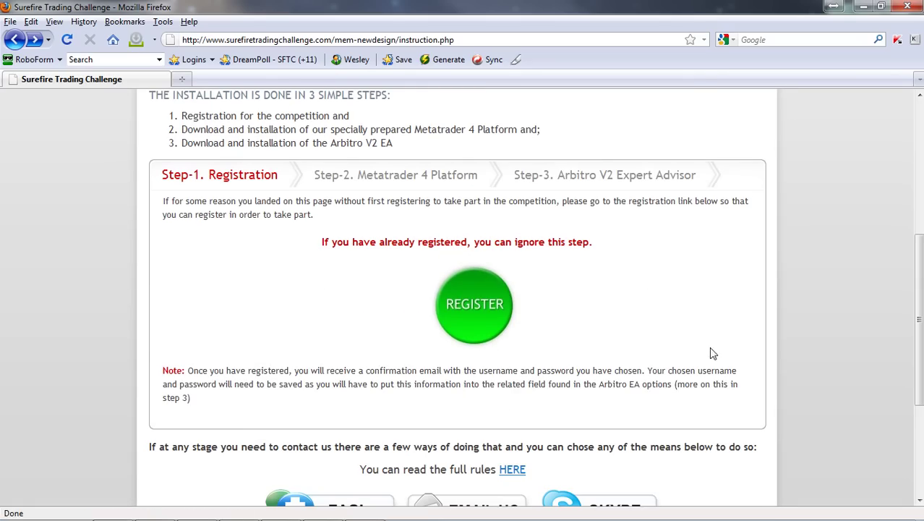
click(400, 181)
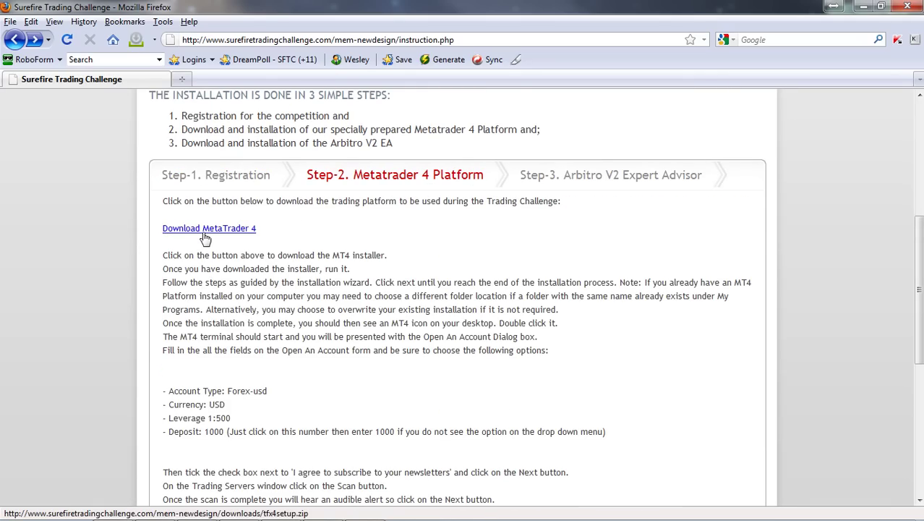
click(206, 230)
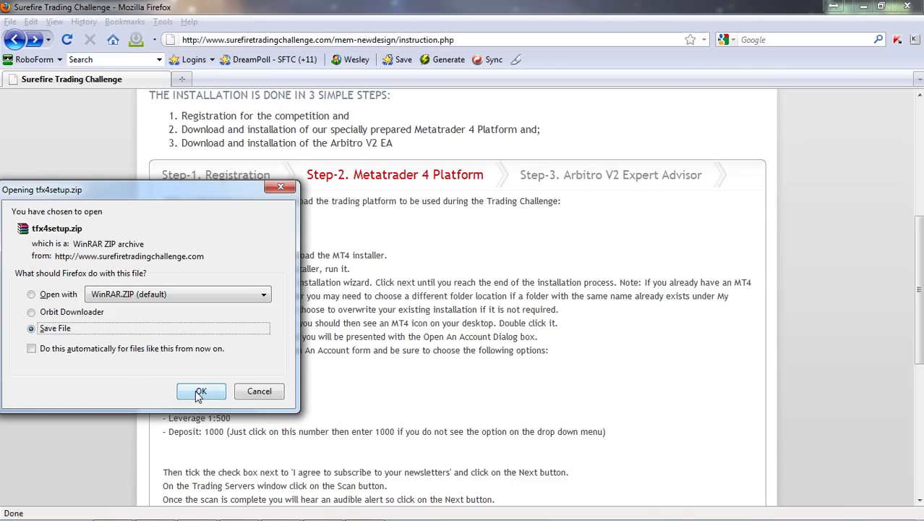
Step: Save tfx4setup.zip to disk and let the 5.4 MB download complete
click(221, 395)
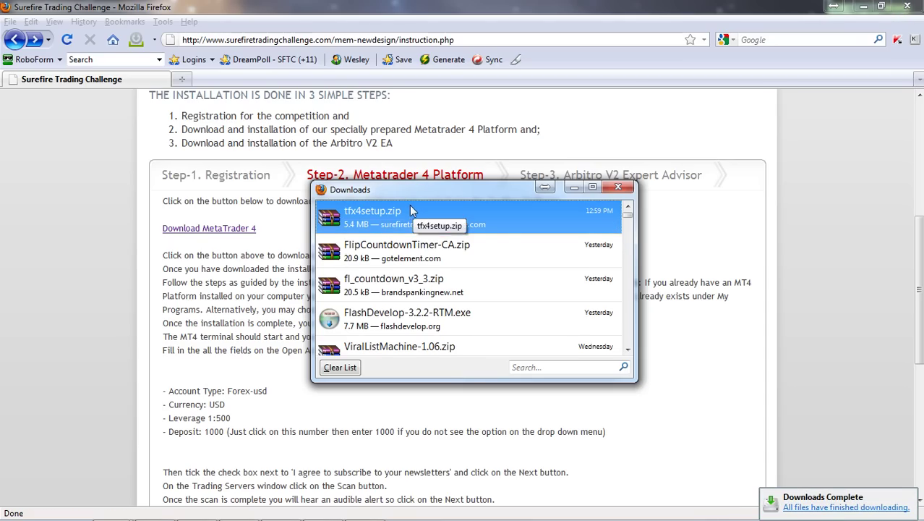
Step: Open the downloaded tfx4setup.zip in WinRAR from the Downloads window
right_click(400, 210)
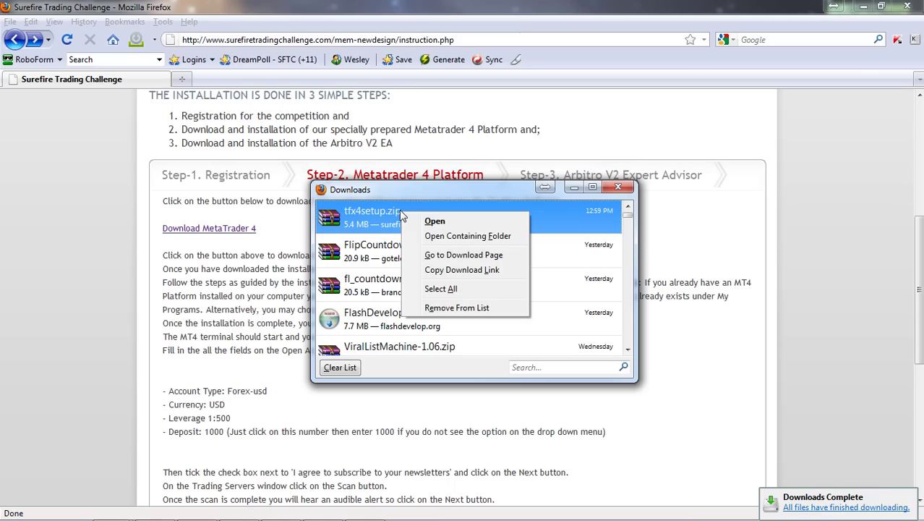
click(447, 224)
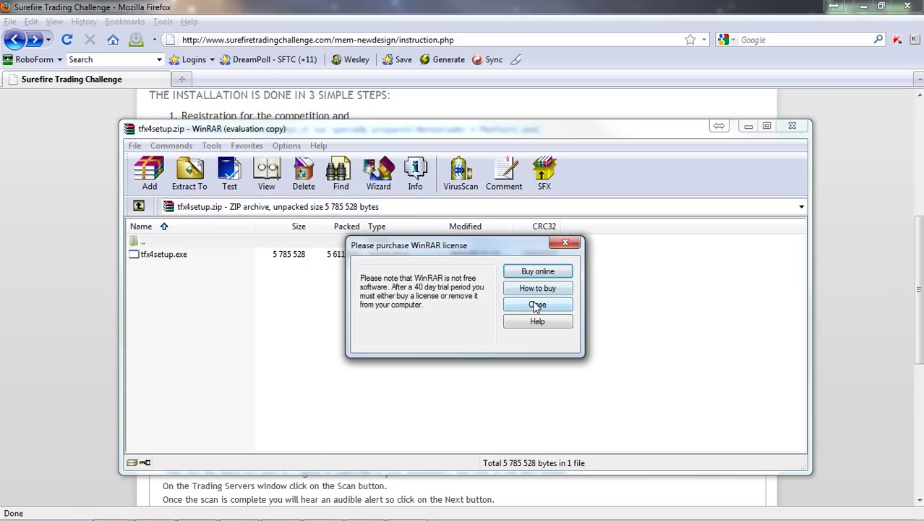
Step: Dismiss the WinRAR licence reminder and run tfx4setup.exe from the archive
click(537, 306)
click(179, 259)
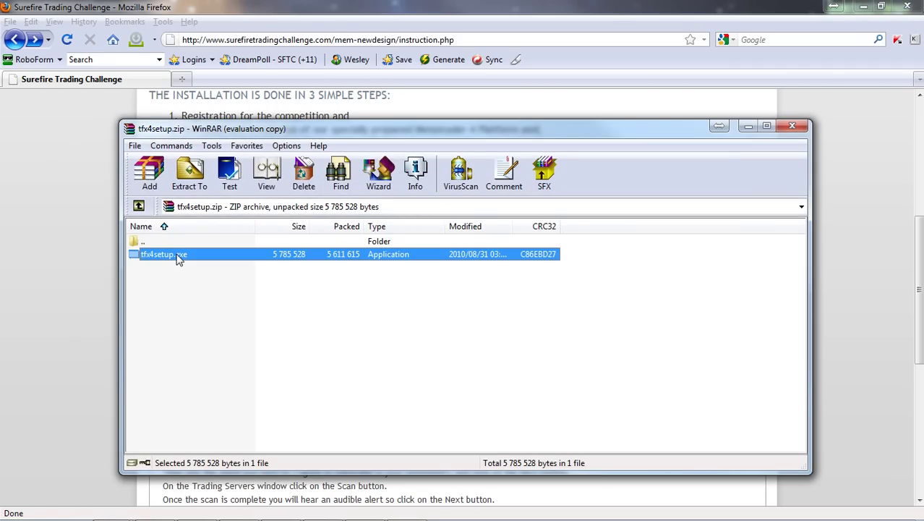
double_click(180, 259)
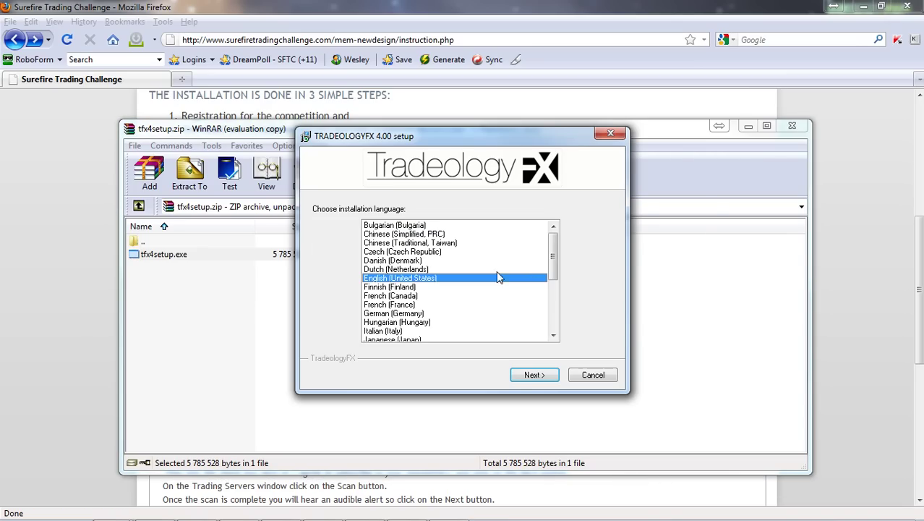
Step: Choose English, pass the welcome page and accept the TradeologyFX license agreement
click(539, 375)
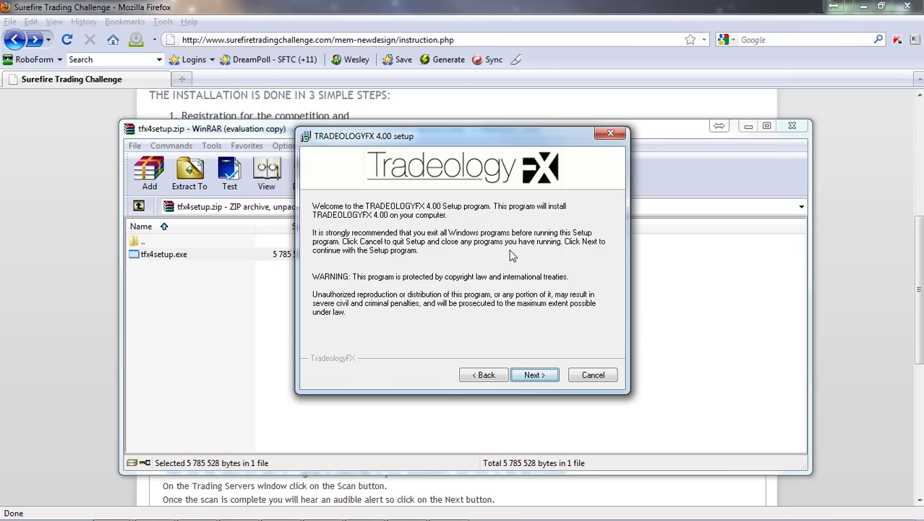
click(534, 375)
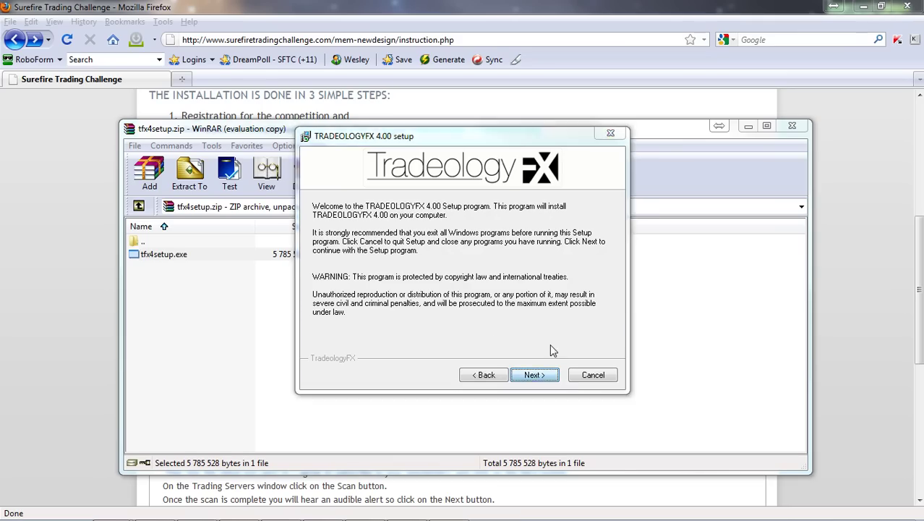
click(319, 343)
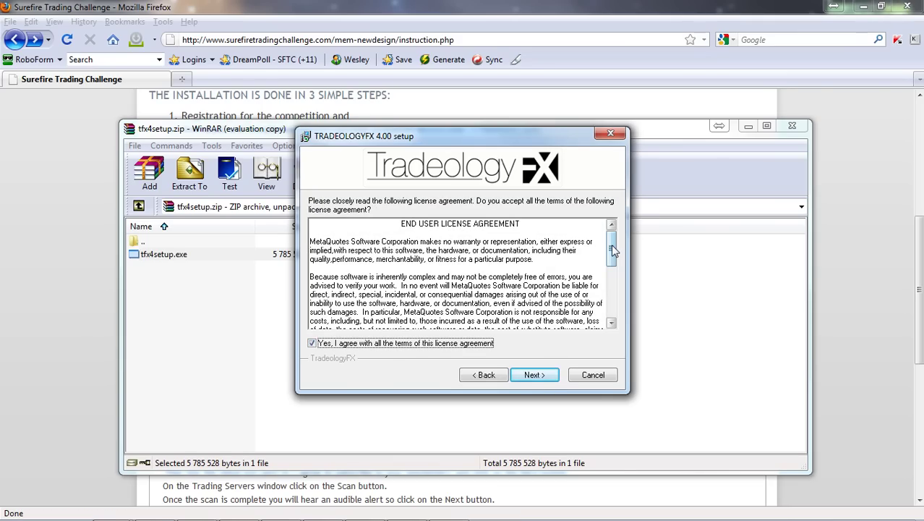
drag(611, 246, 611, 296)
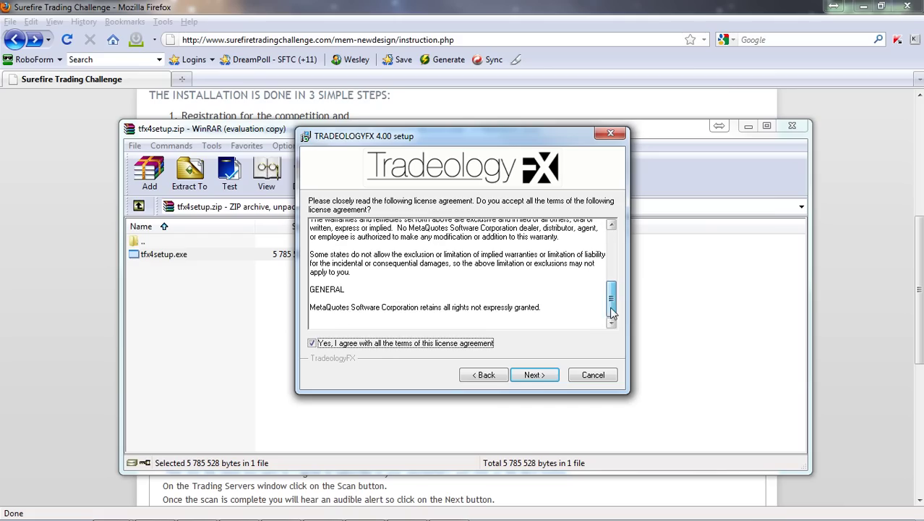
click(535, 376)
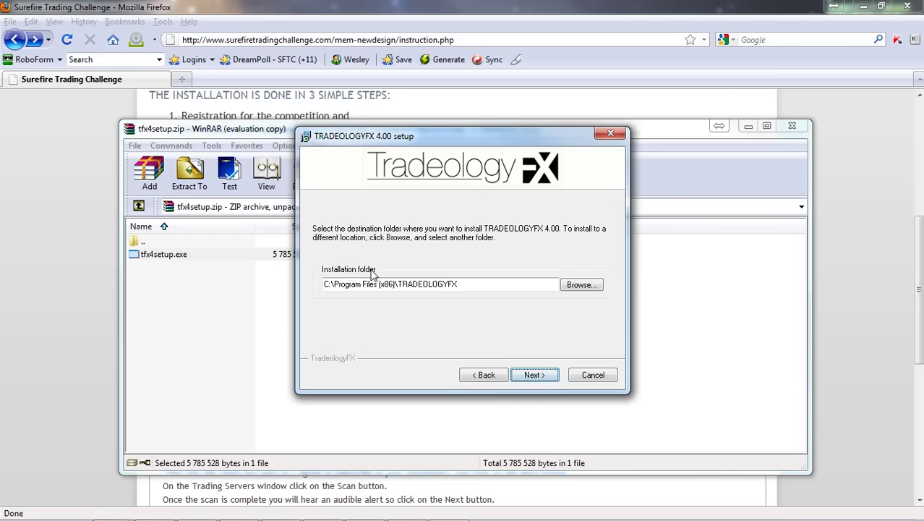
Step: Keep the default C:\Program Files (x86)\TRADEOLOGYFX folder and confirm installing into it
click(523, 283)
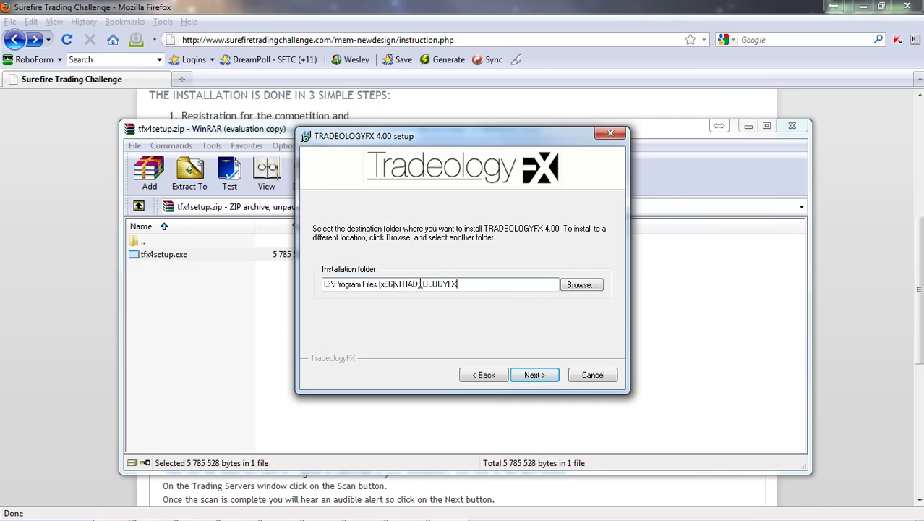
click(534, 376)
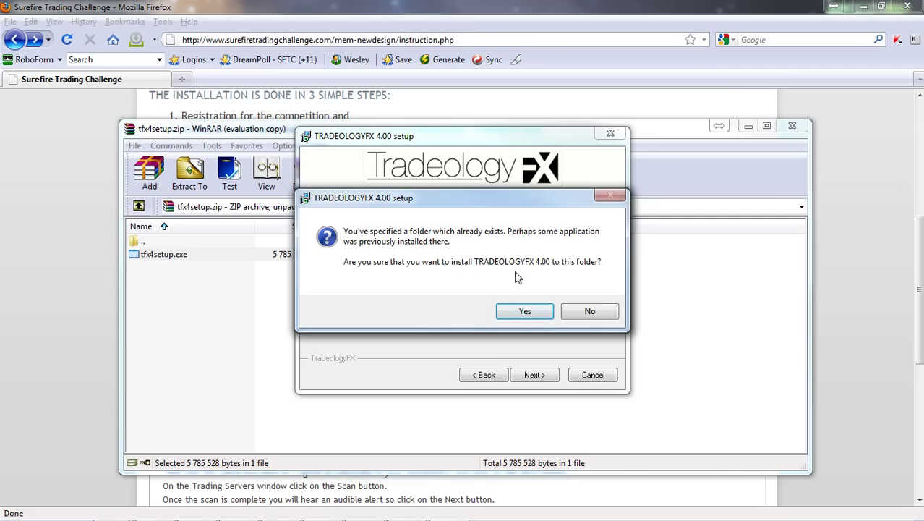
click(546, 313)
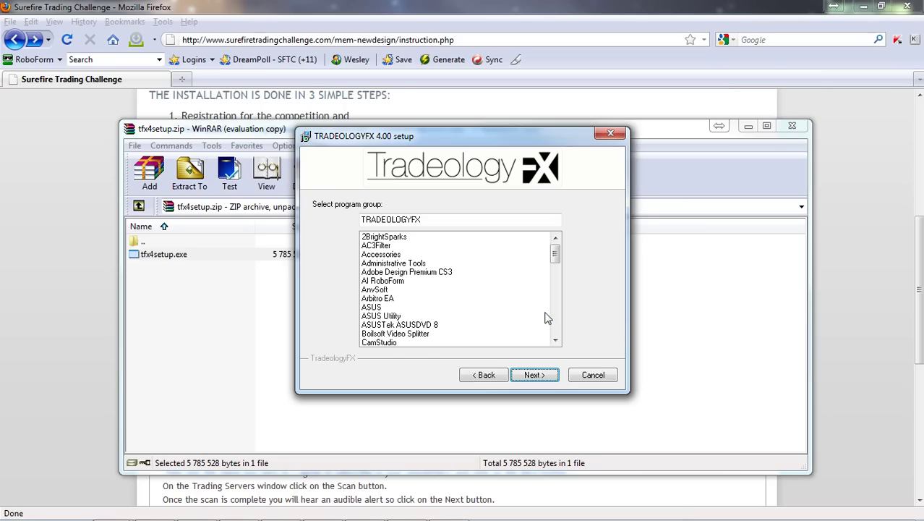
Step: Accept the TRADEOLOGYFX program group, install TRADEOLOGYFX 4.00 and finish the wizard
click(537, 376)
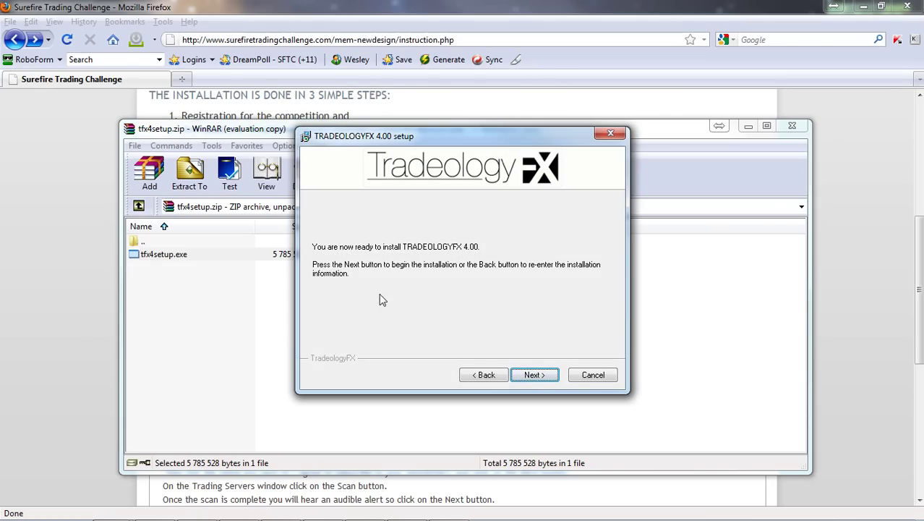
click(535, 376)
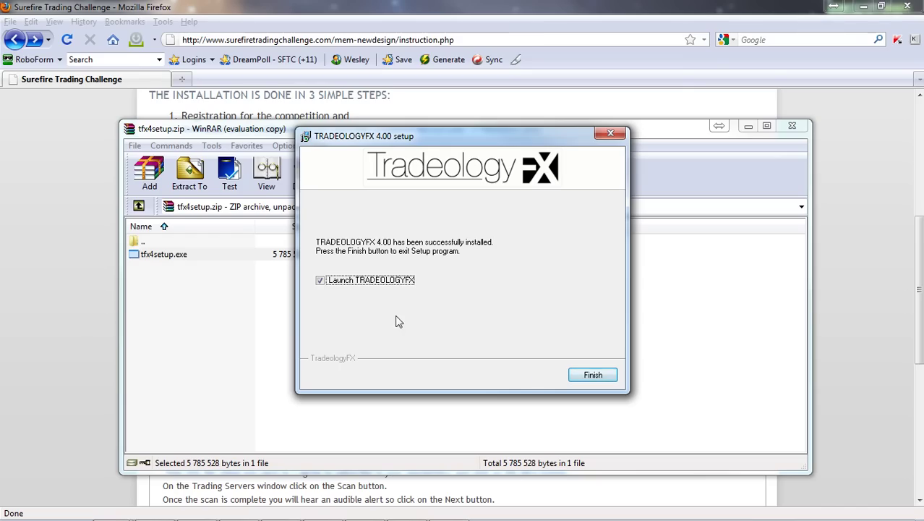
click(589, 382)
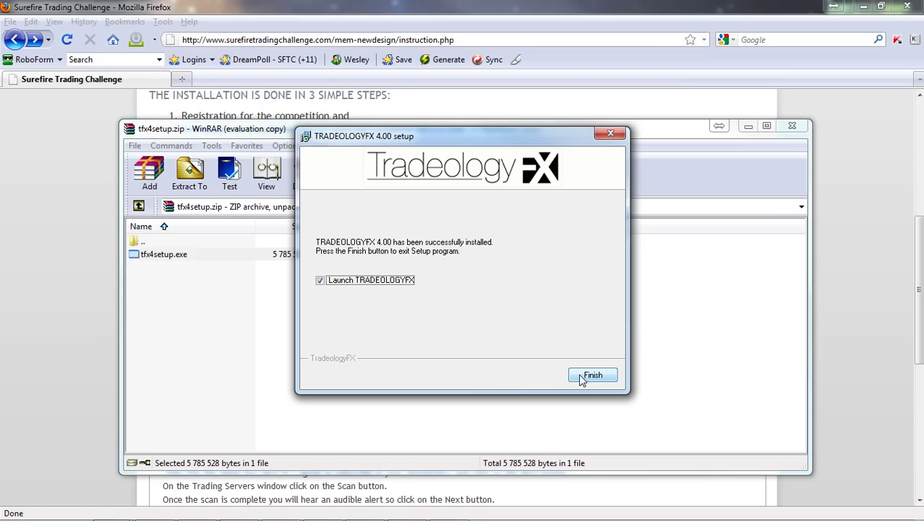
click(592, 375)
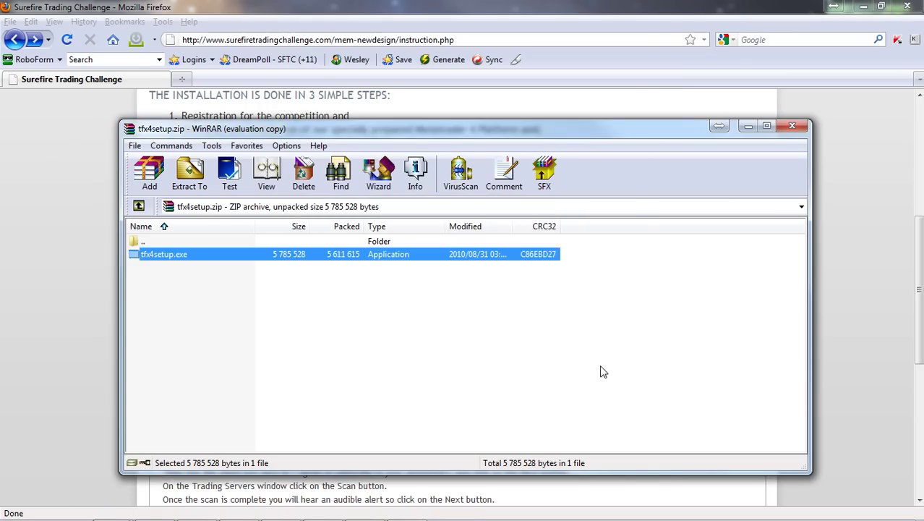
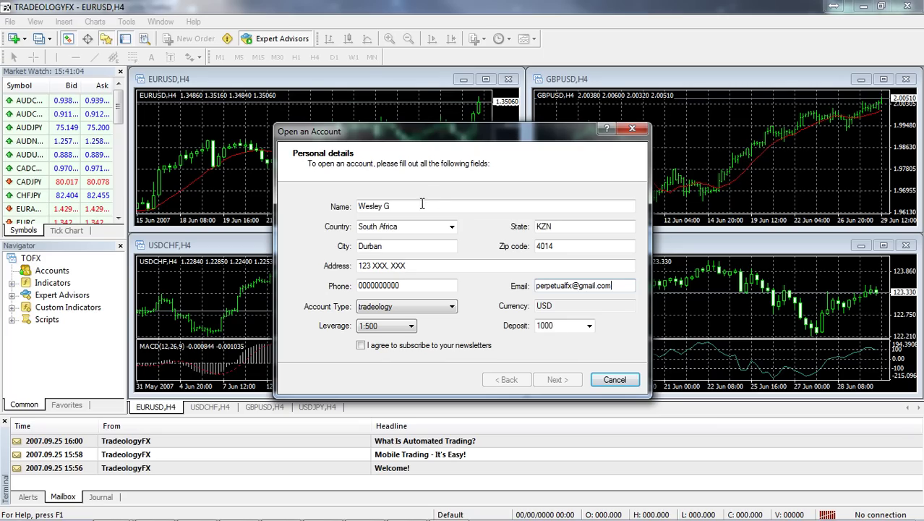
Step: Fill in the demo account details with USD currency, 1:500 leverage, 1000 deposit and newsletter agreement ticked
click(358, 207)
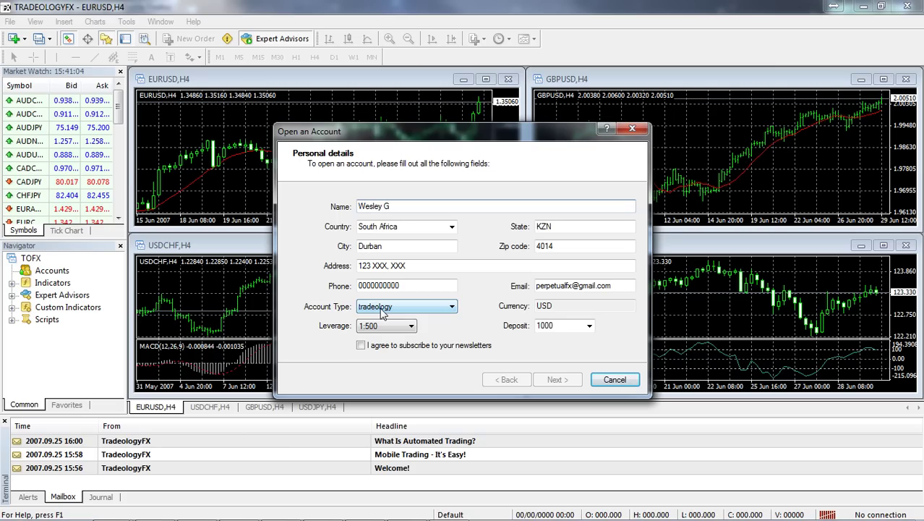
click(589, 304)
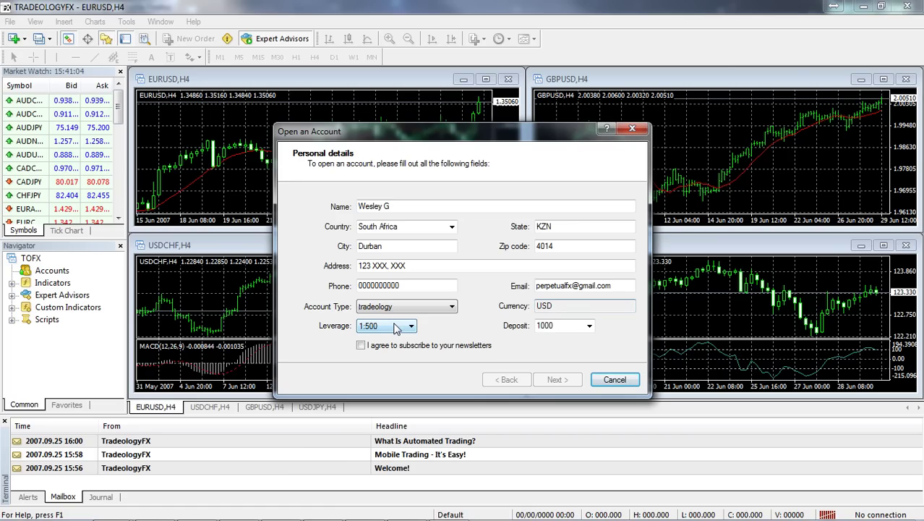
double_click(570, 329)
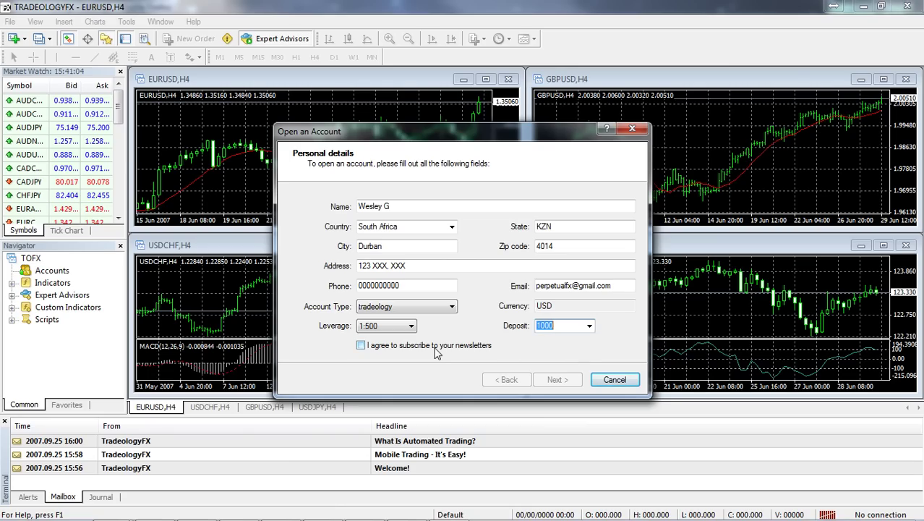
click(436, 347)
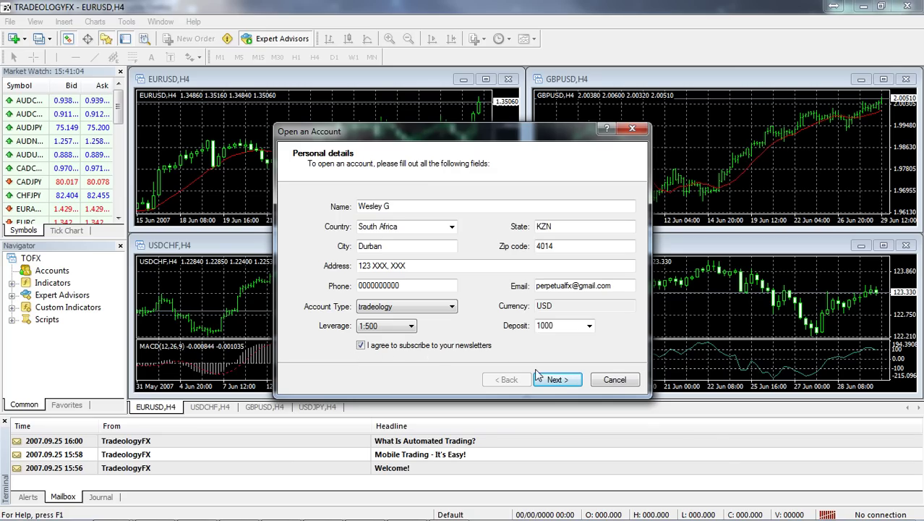
Step: Scan and pick the TradeologyFX-Demo server, register the demo account and finish the wizard
click(577, 384)
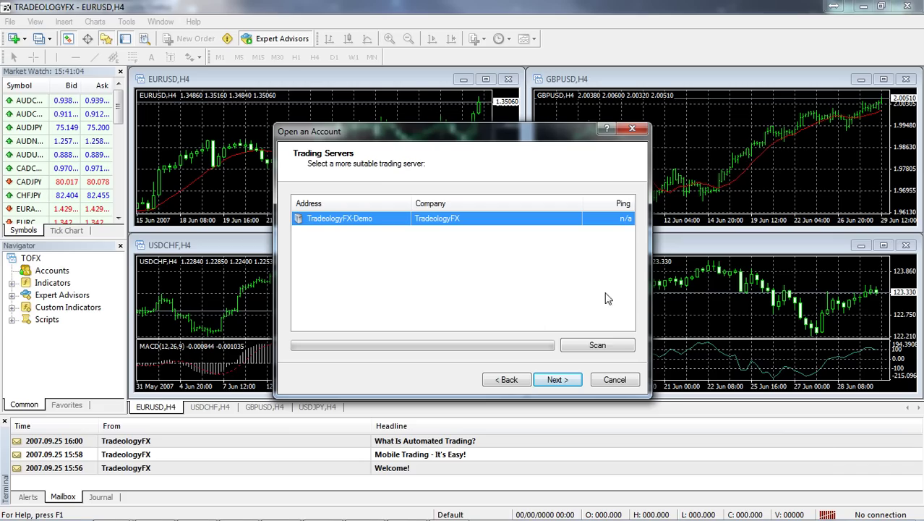
click(598, 346)
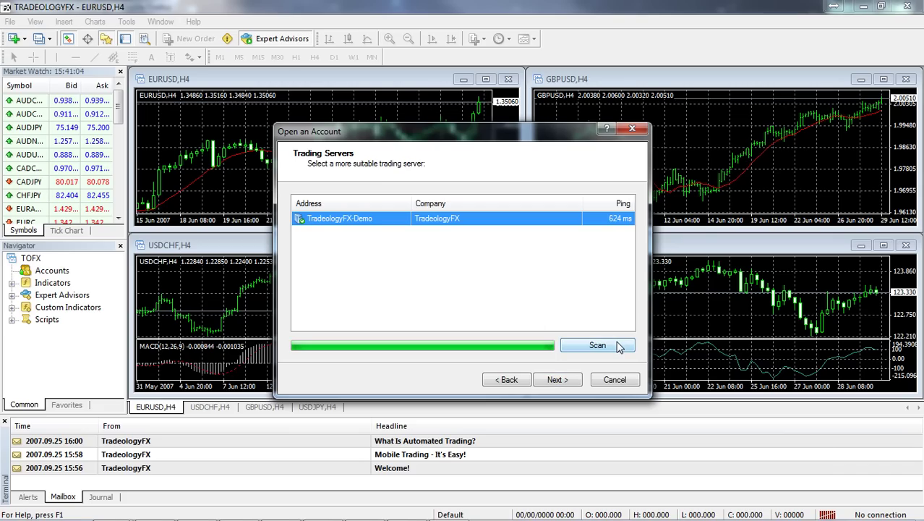
click(557, 383)
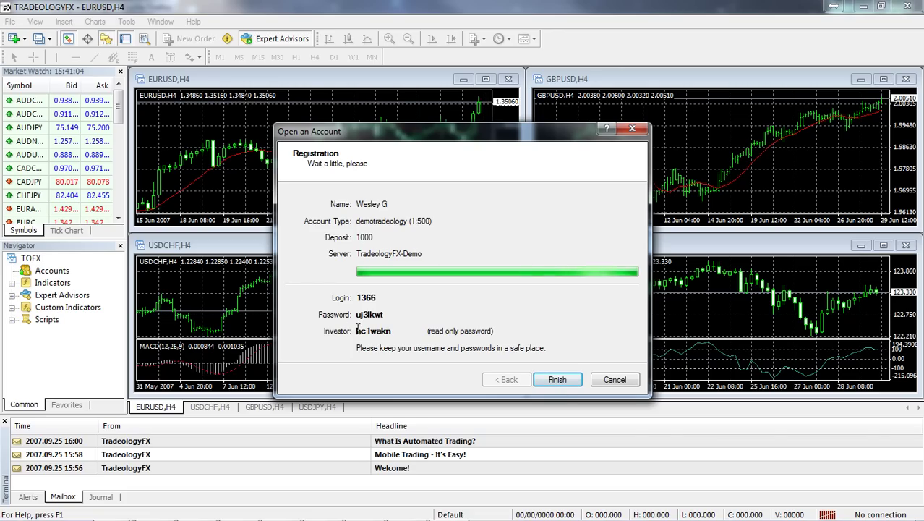
double_click(391, 330)
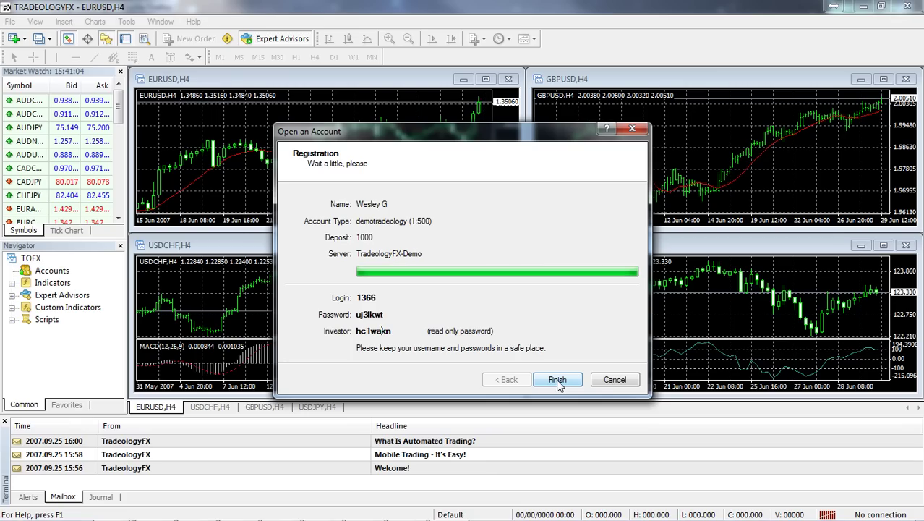
click(557, 381)
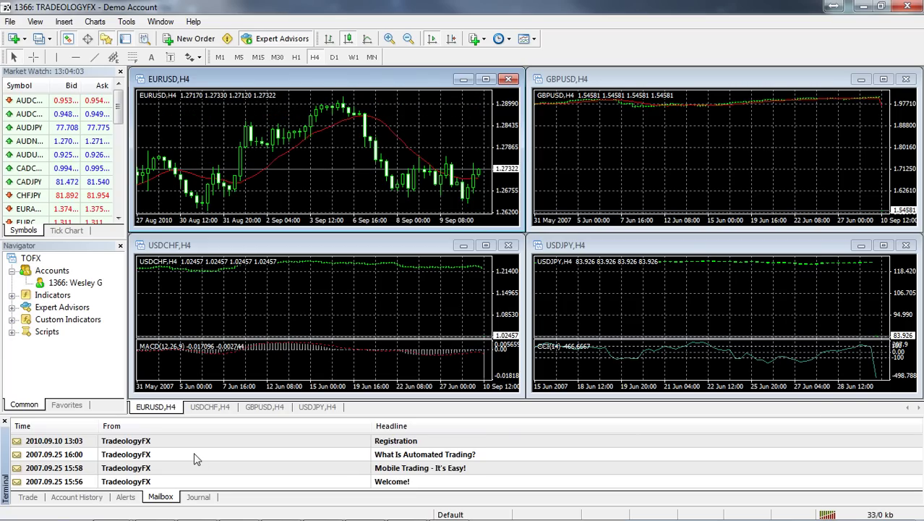
Step: Read the Registration mail with the new login details, then close it
click(402, 443)
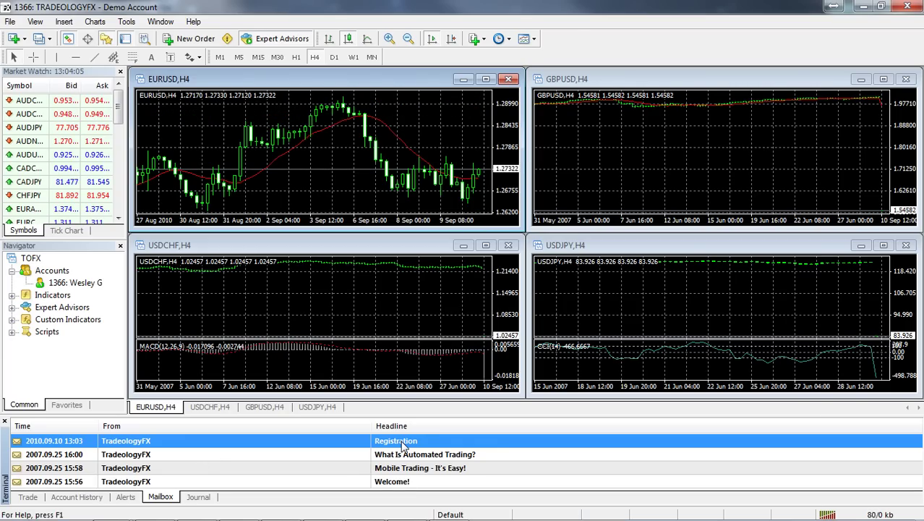
double_click(403, 443)
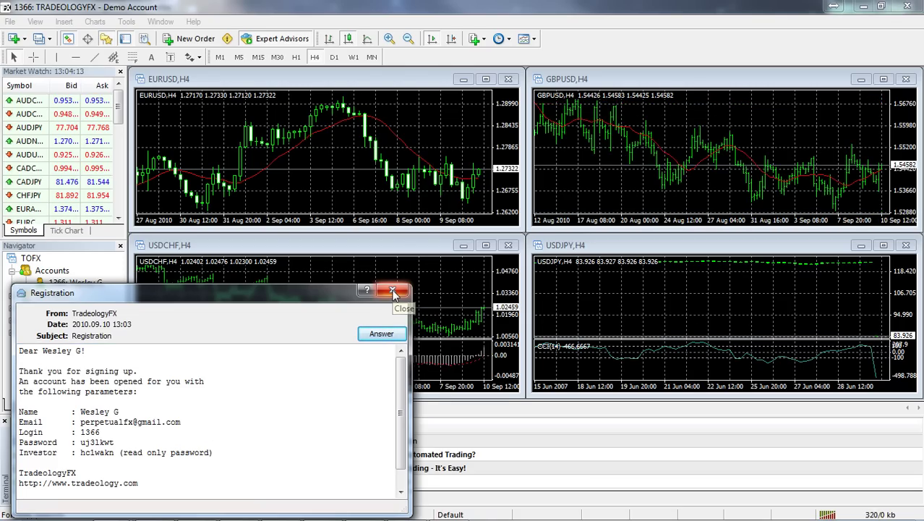
click(393, 292)
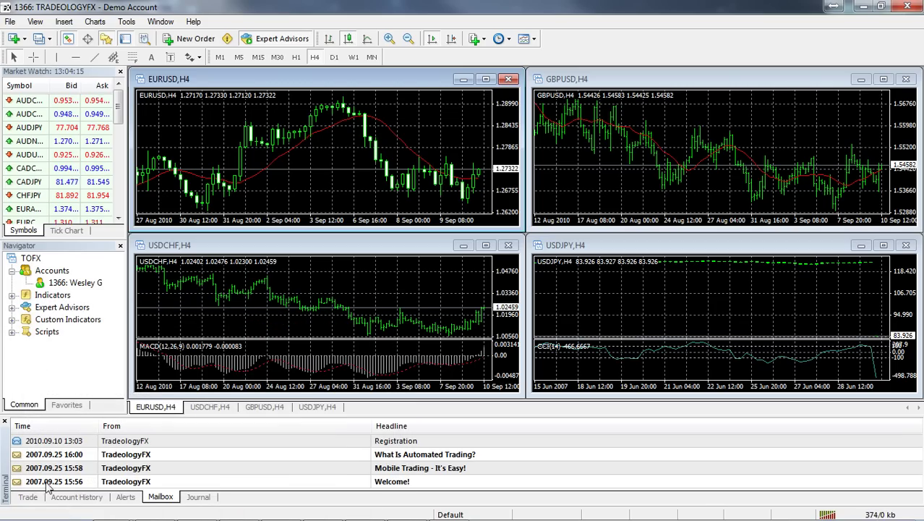
Step: Confirm the new account's 1 000.00 balance, then bring up the Surefire Trading Challenge page in Firefox
click(75, 284)
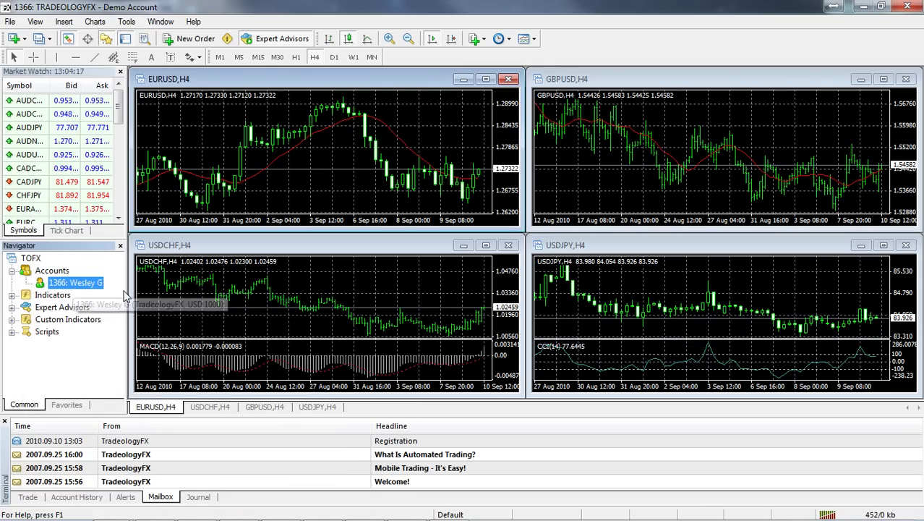
right_click(60, 282)
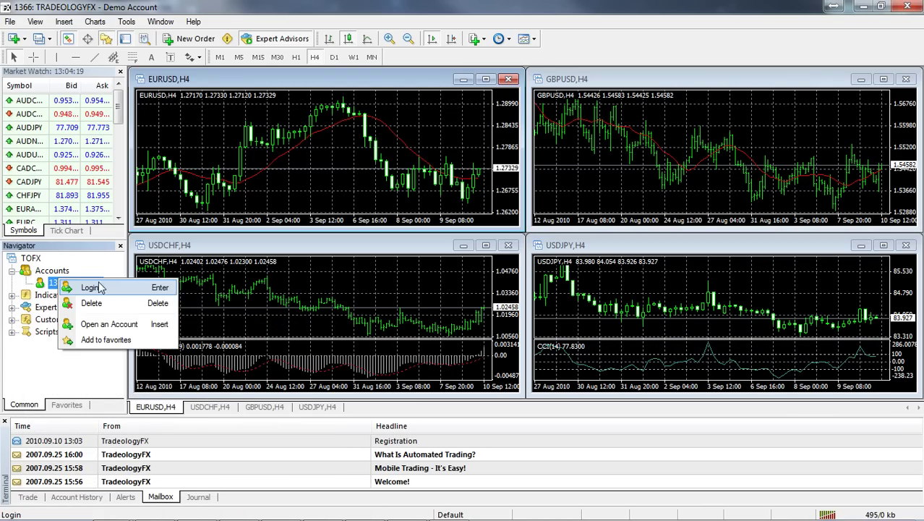
click(52, 288)
click(38, 497)
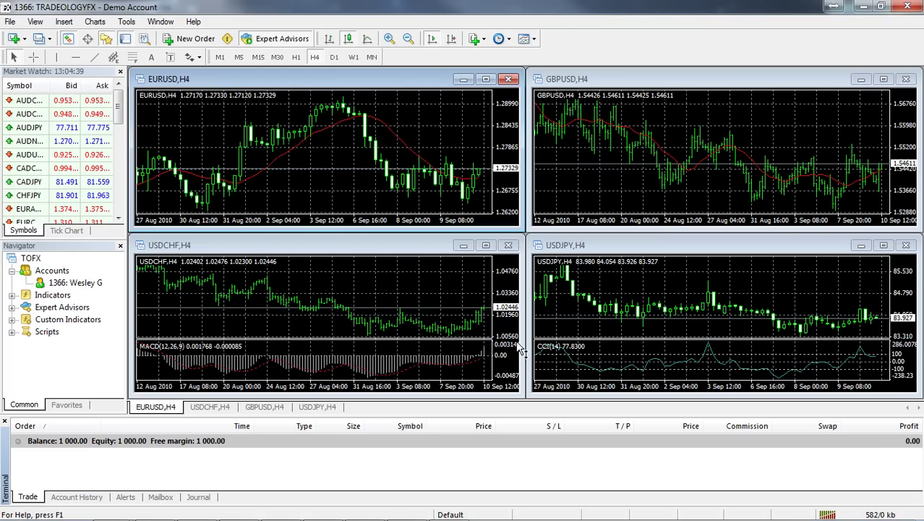
mouse_move(102, 511)
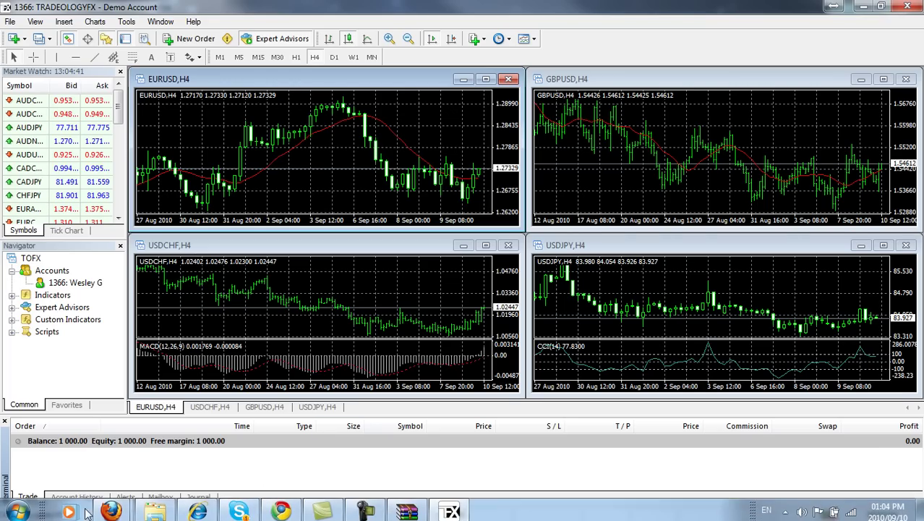
click(79, 426)
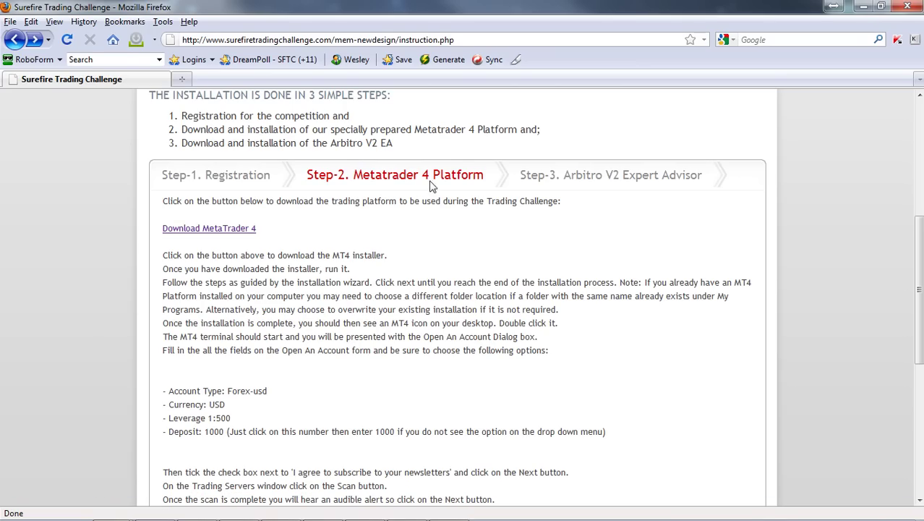
Step: Show the Step-3 Arbitro V2 Expert Advisor instructions and download arbitrov2.zip via the Download Arbitro link
click(603, 177)
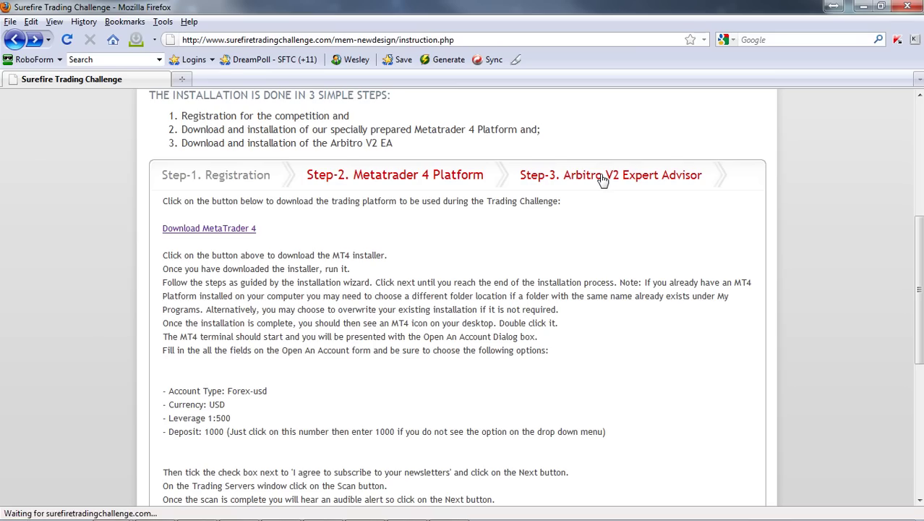
scroll(607, 188, up, 5)
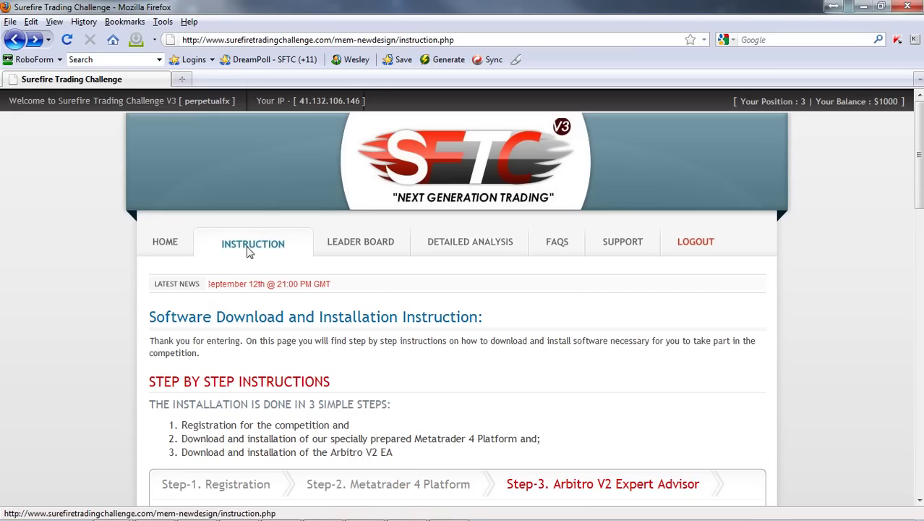
scroll(435, 238, down, 5)
scroll(475, 228, up, 4)
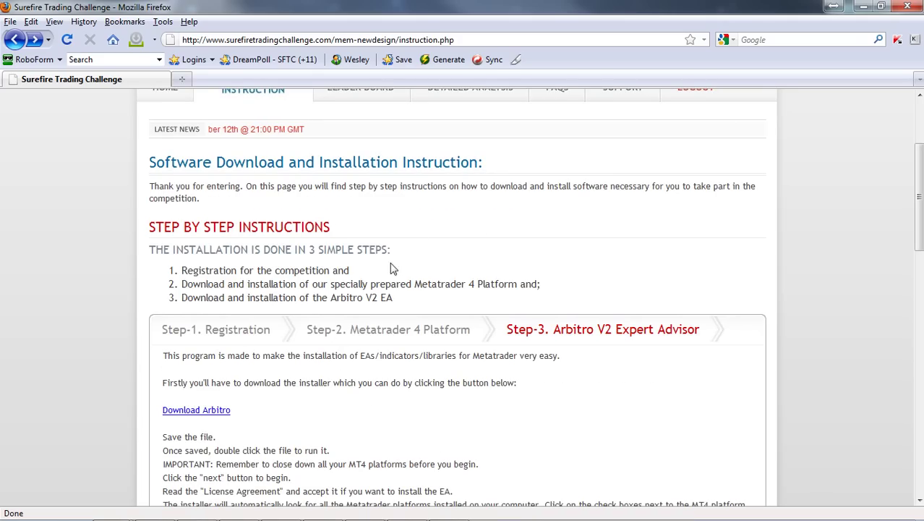
mouse_move(169, 409)
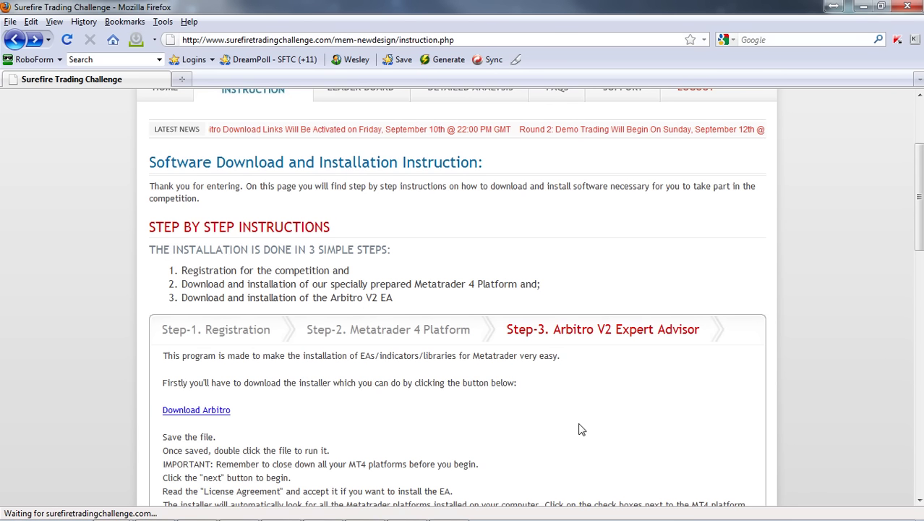
scroll(569, 233, up, 4)
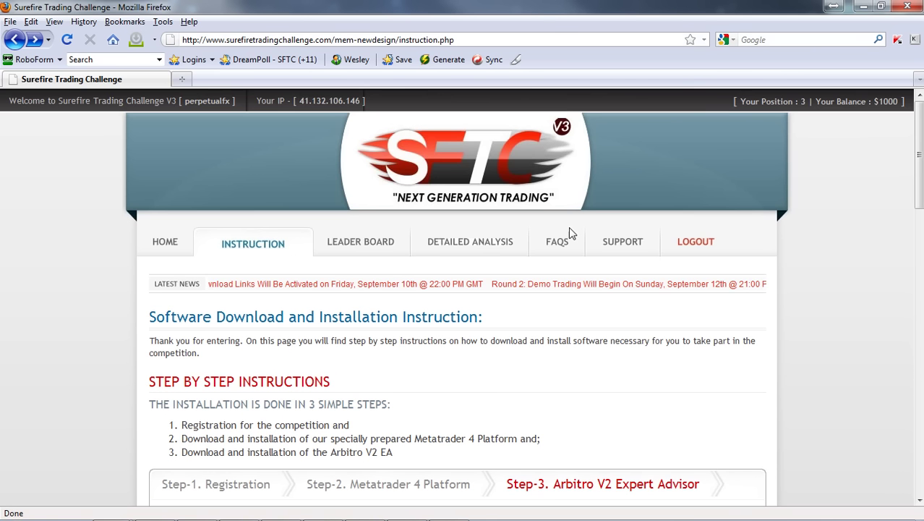
click(263, 248)
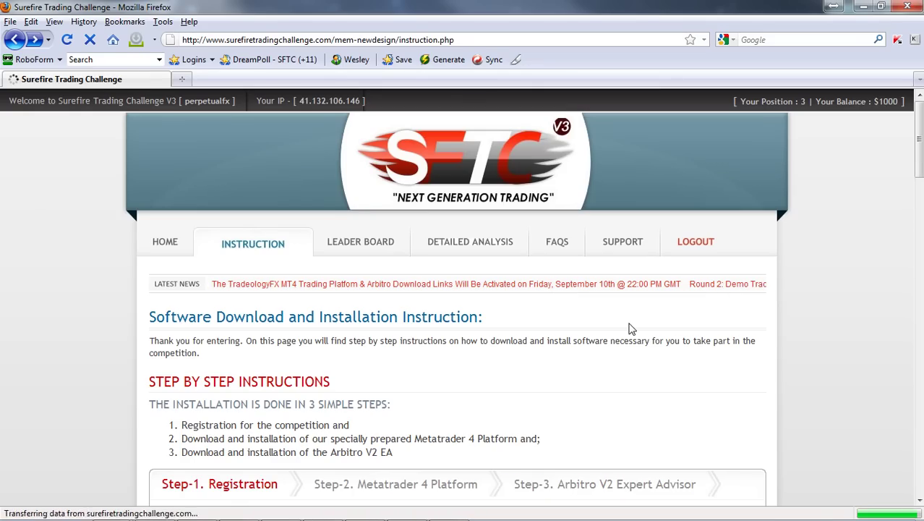
scroll(630, 329, down, 2)
scroll(629, 329, down, 2)
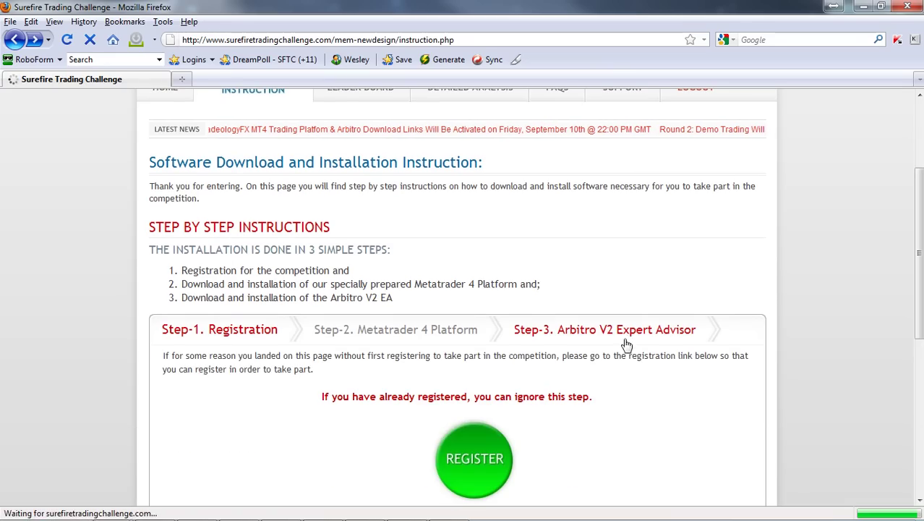
click(627, 330)
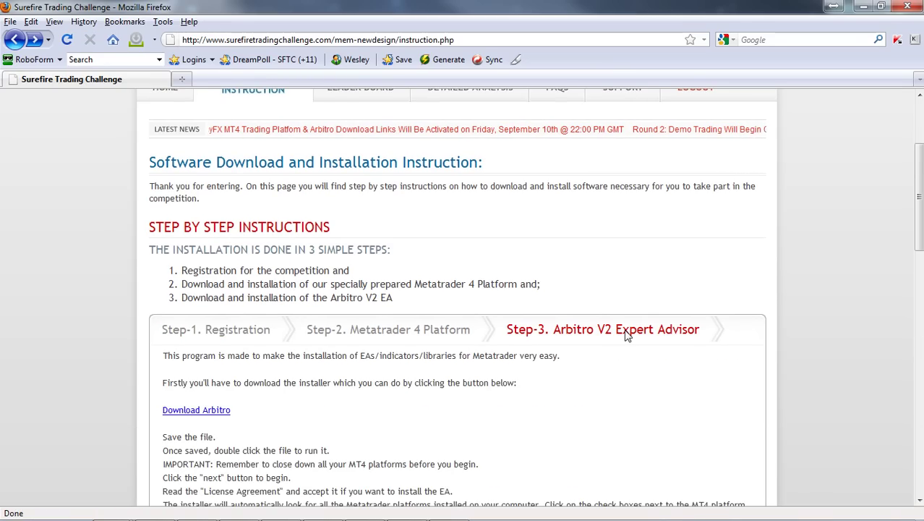
scroll(184, 340, down, 2)
click(184, 337)
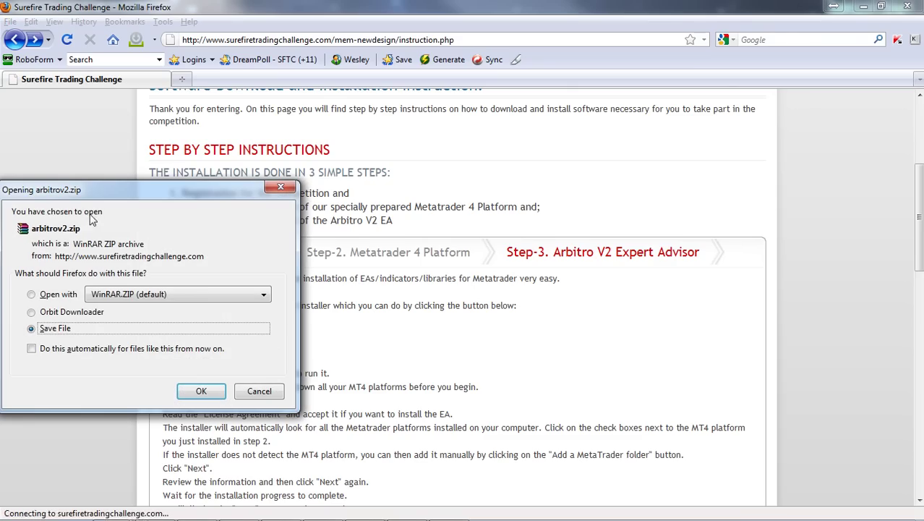
Step: Save arbitrov2.zip and open it from the finished downloads list
click(201, 393)
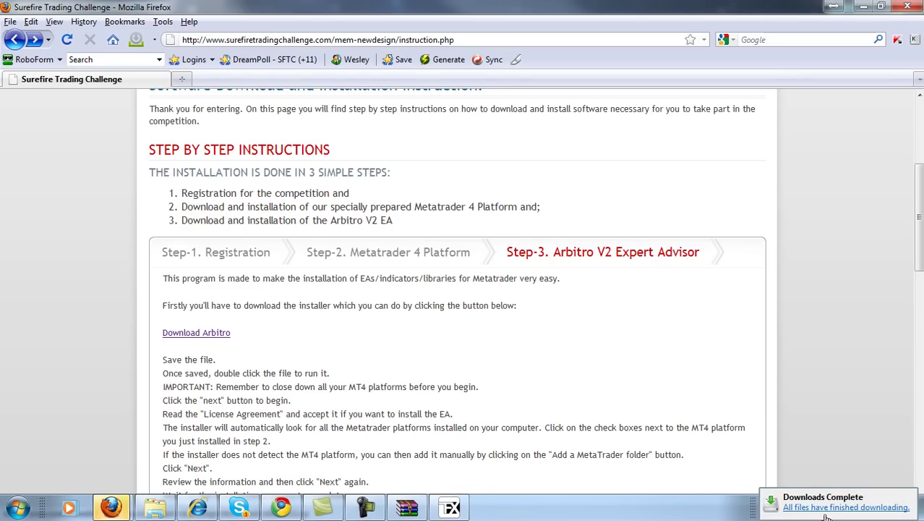
click(827, 511)
click(438, 228)
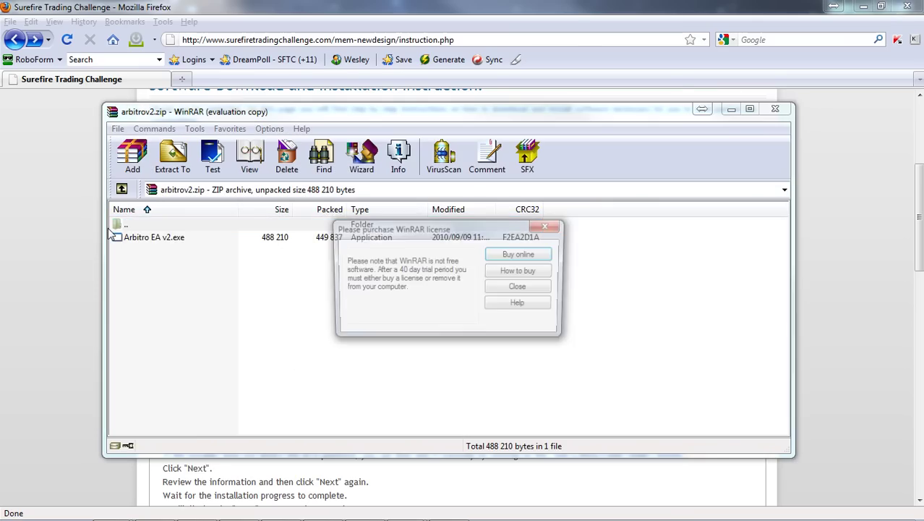
Step: Dismiss the WinRAR trial reminder and run Arbitro EA v2.exe from the archive
click(520, 288)
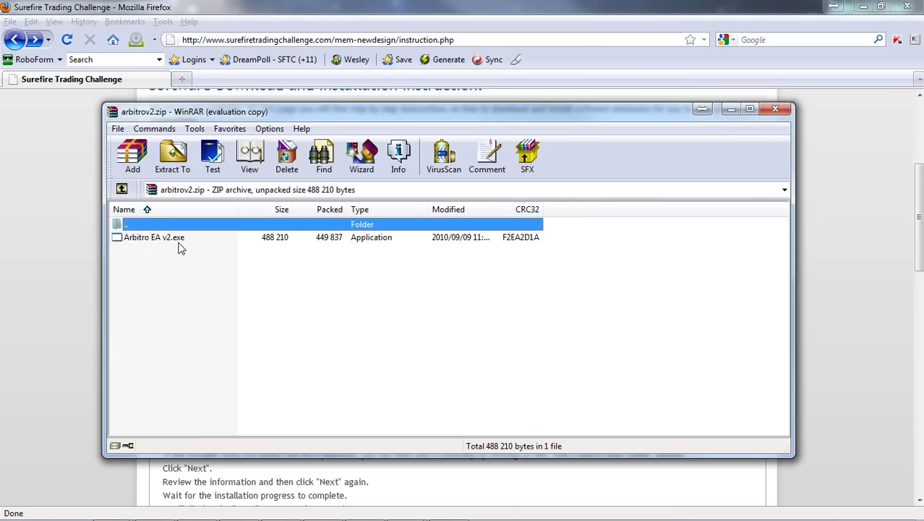
click(179, 242)
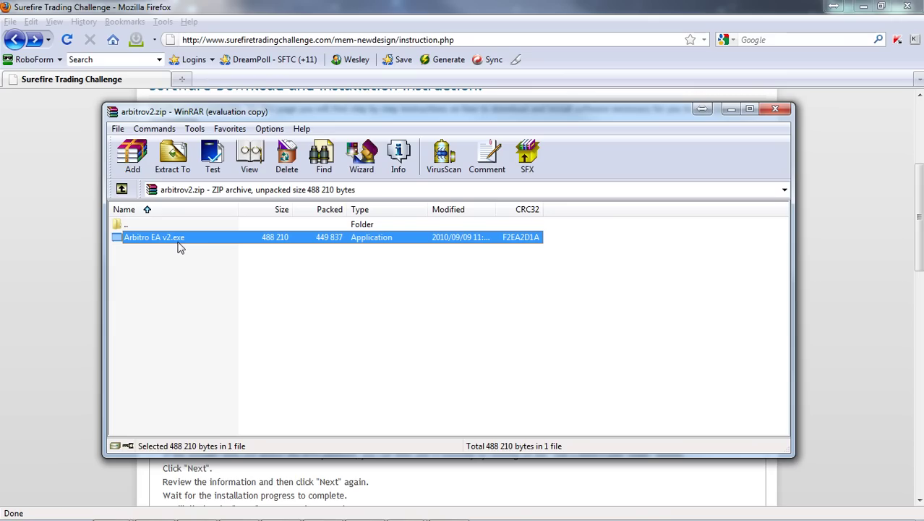
click(178, 243)
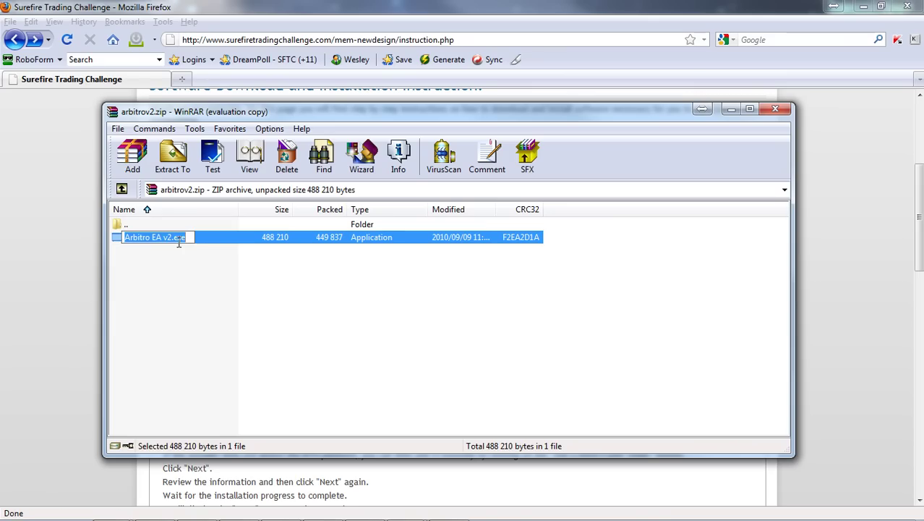
click(164, 264)
click(161, 241)
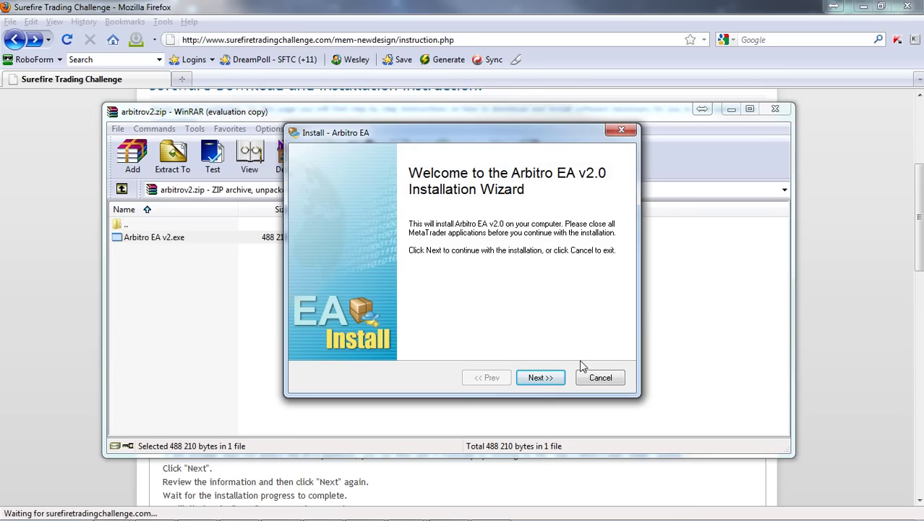
Step: Close the running TRADEOLOGYFX MetaTrader terminal so the installer can continue
click(549, 379)
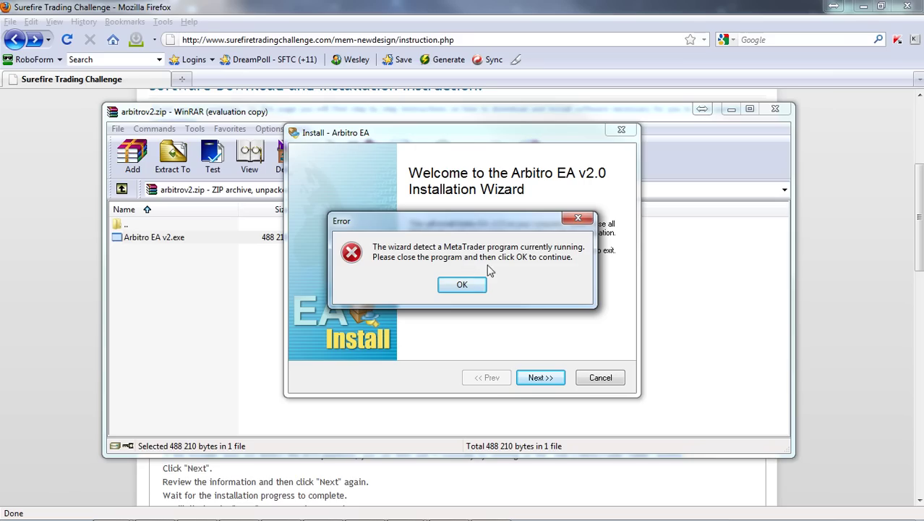
mouse_move(379, 518)
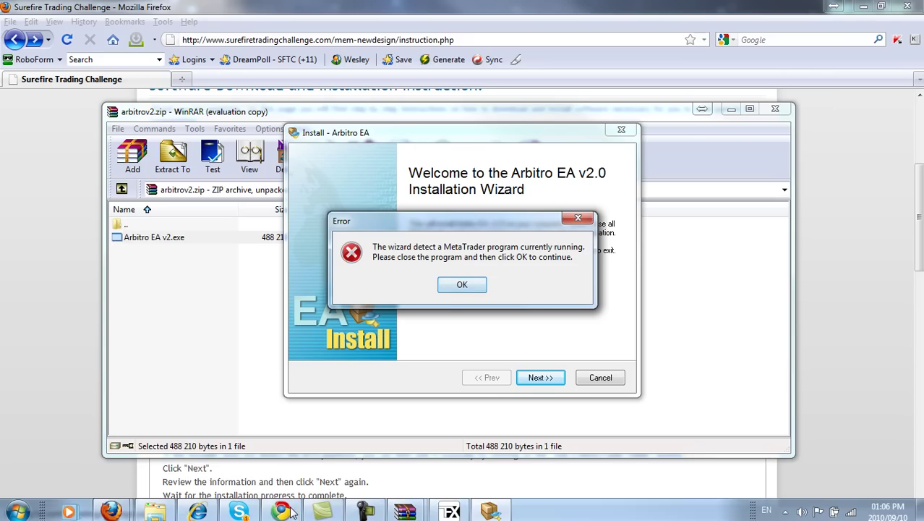
right_click(450, 508)
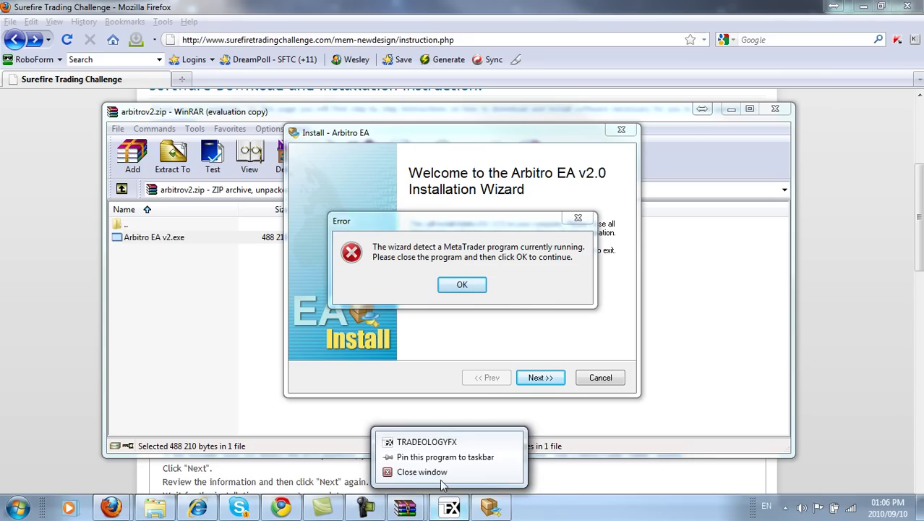
click(407, 473)
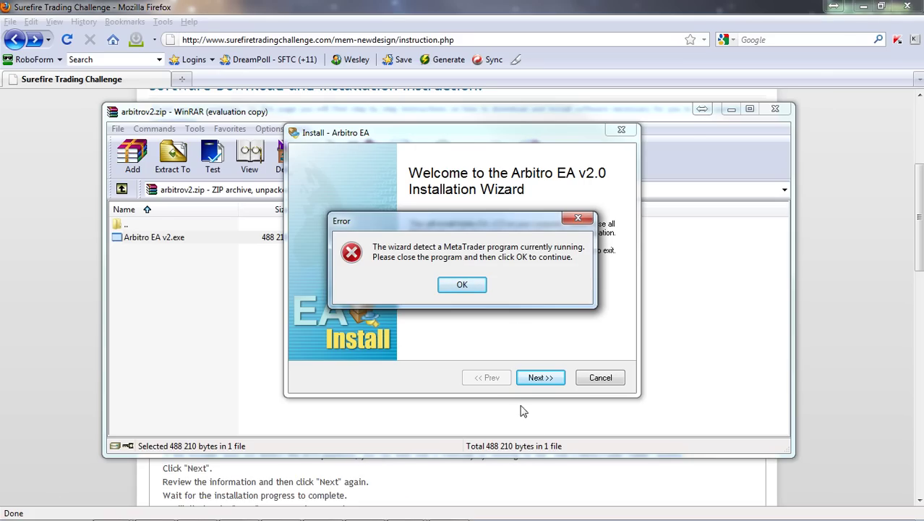
click(462, 285)
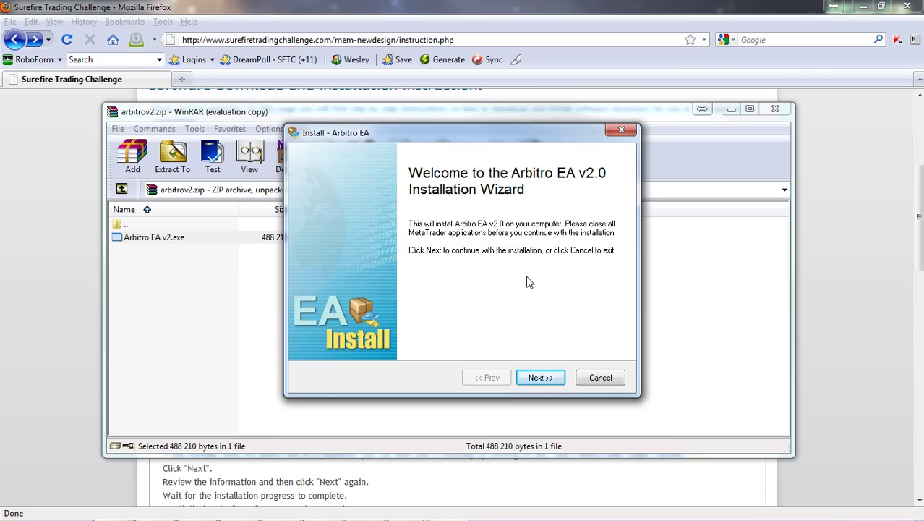
Step: Accept the Arbitro EA licence agreement
click(539, 378)
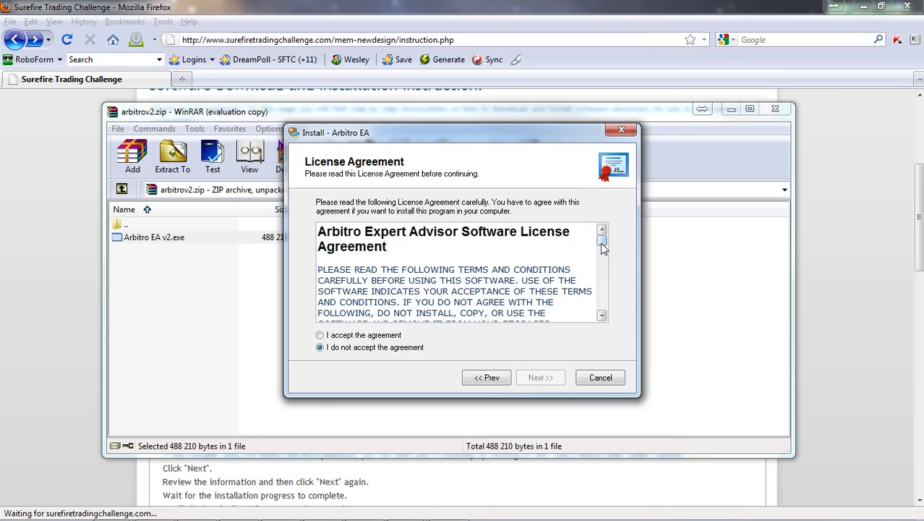
drag(602, 241, 602, 304)
click(320, 335)
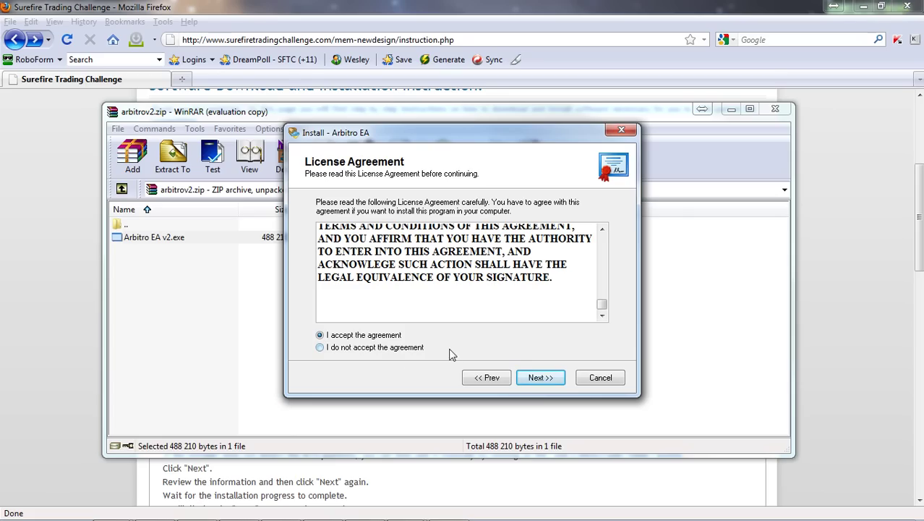
click(534, 379)
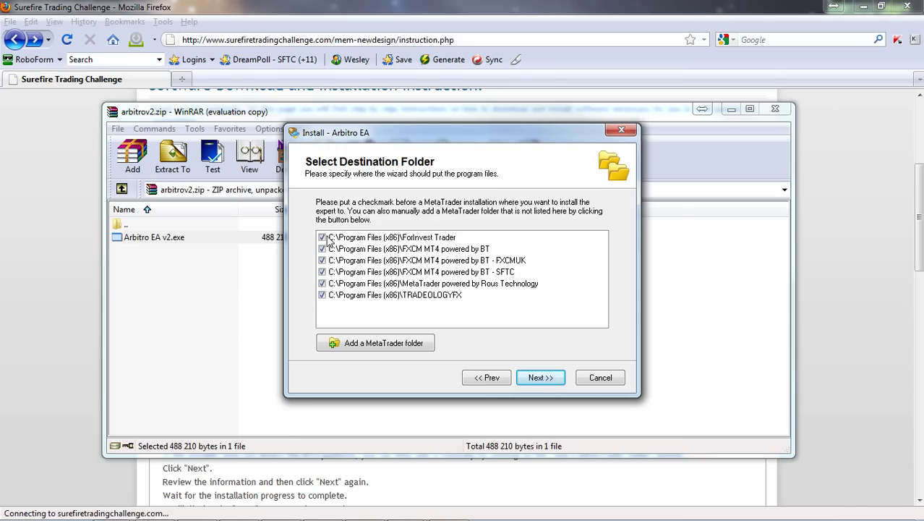
Step: Untick Rous Technology, FXCM and ForInvest folders, keeping only TRADEOLOGYFX as install target
click(409, 296)
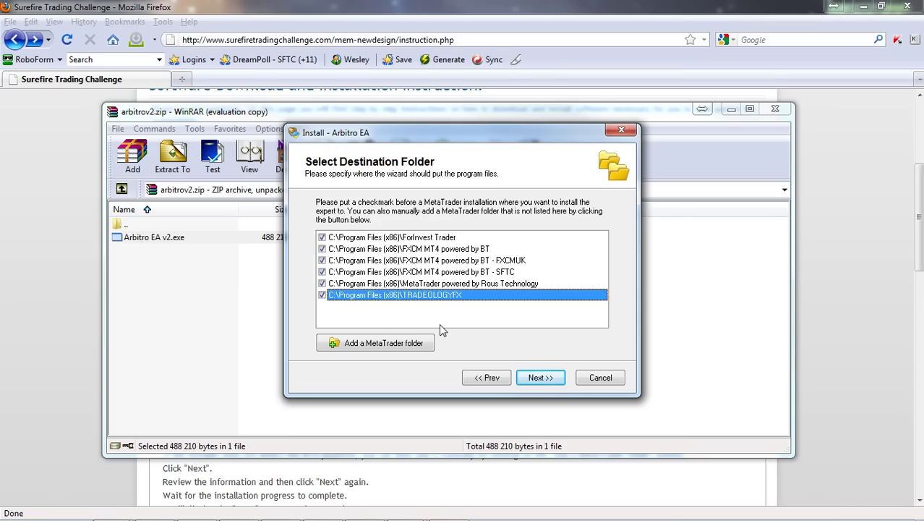
click(322, 282)
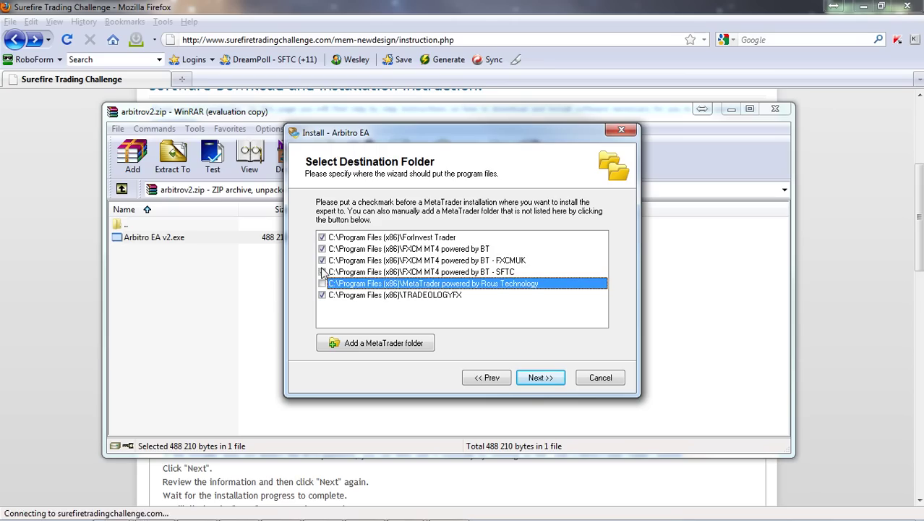
click(322, 272)
click(323, 261)
click(323, 249)
click(322, 237)
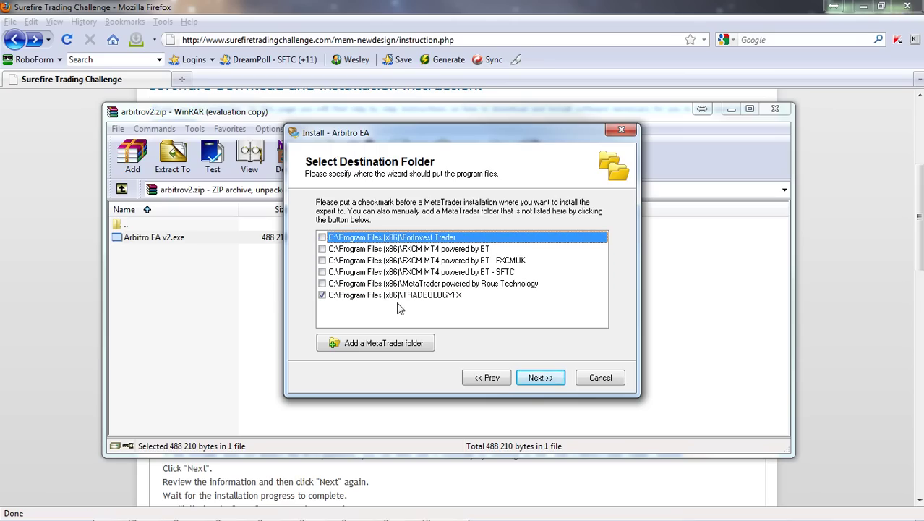
click(434, 295)
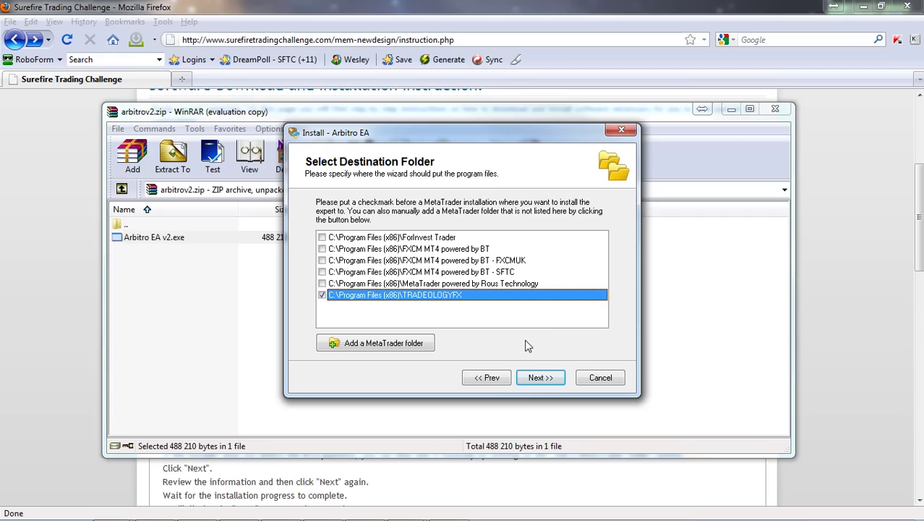
click(322, 296)
click(539, 378)
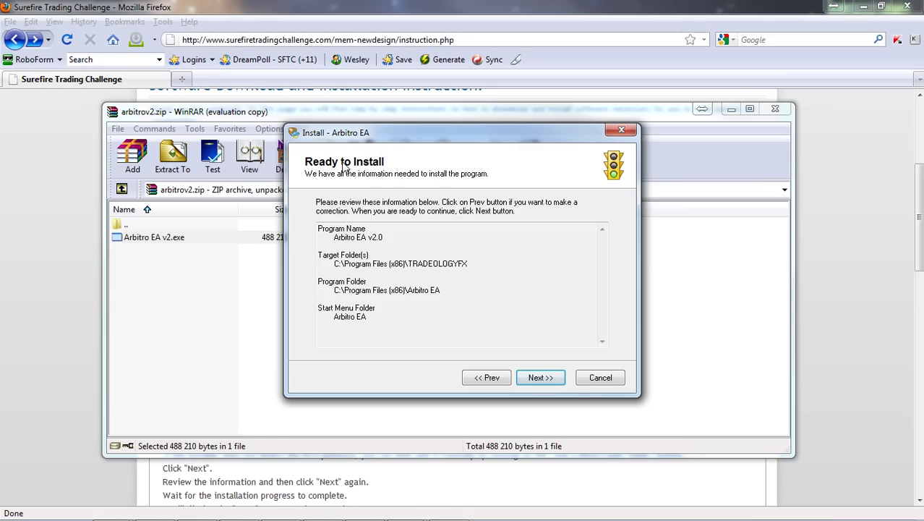
Step: Install Arbitro EA v2.0 and finish with TRADEOLOGYFX MetaTrader set to run afterwards
click(543, 380)
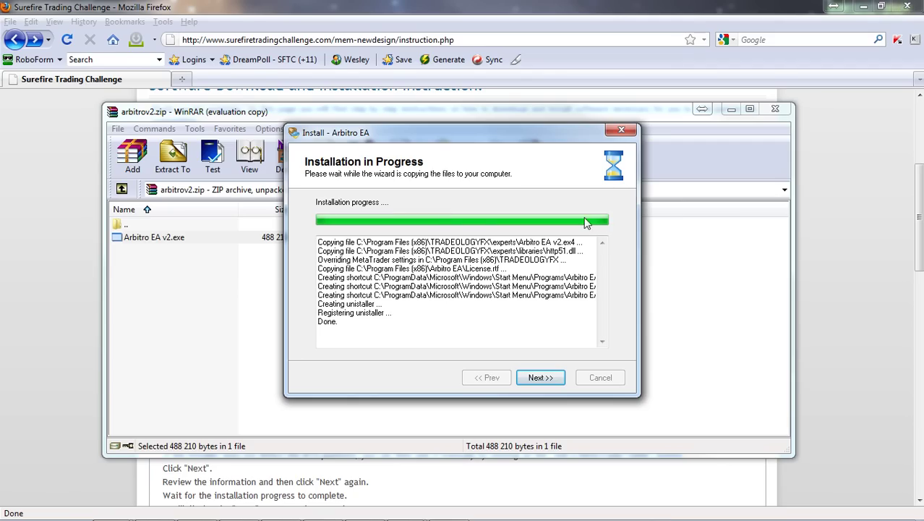
click(351, 321)
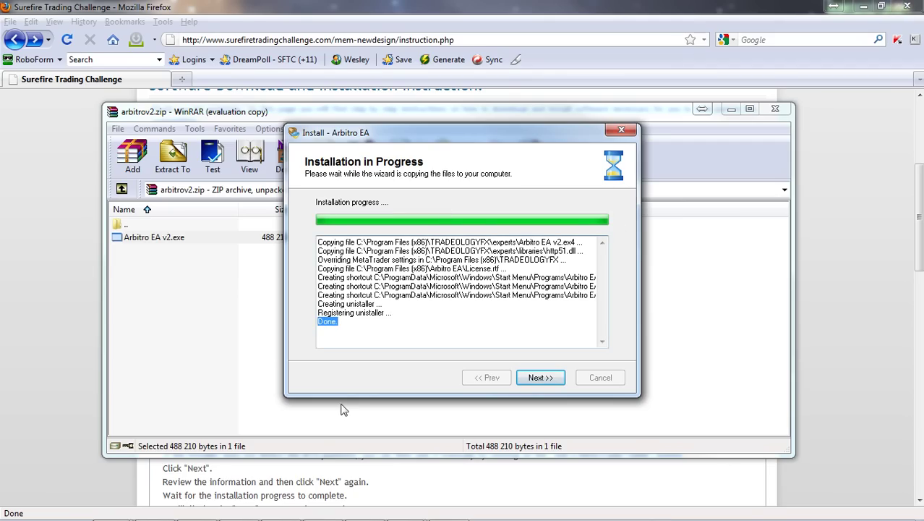
click(539, 377)
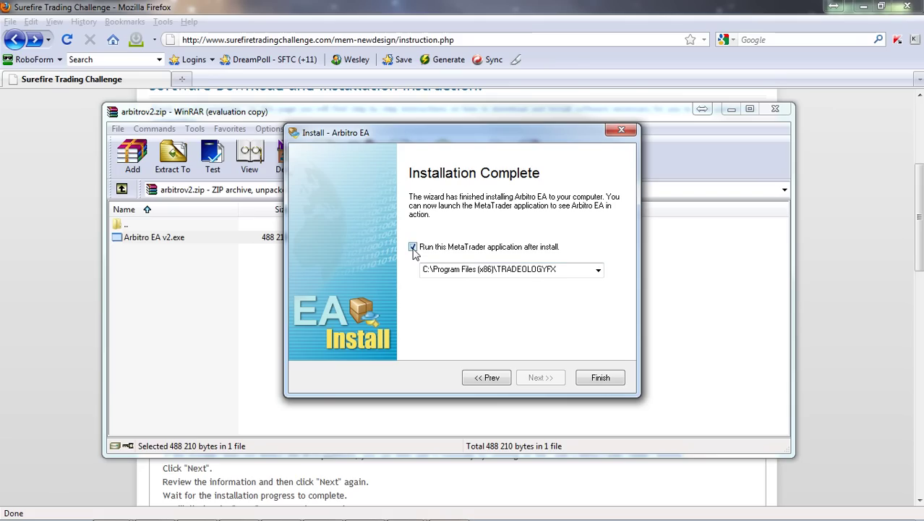
click(587, 377)
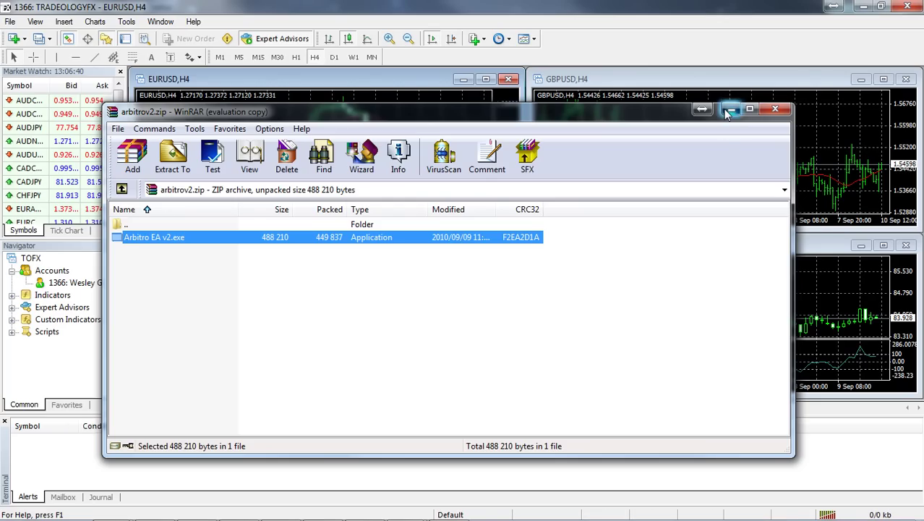
Step: Close the EURUSD, USDCHF, GBPUSD and USDJPY H4 charts in MetaTrader
click(730, 109)
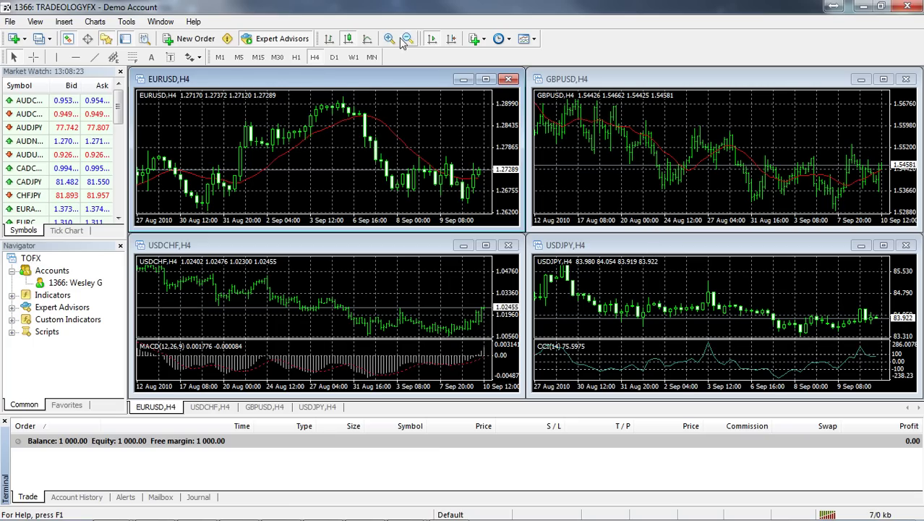
click(509, 79)
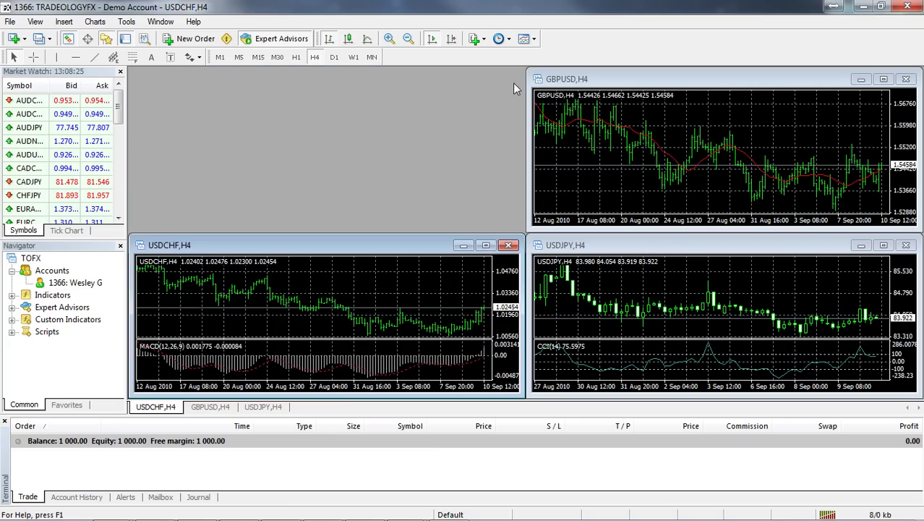
click(509, 246)
click(907, 79)
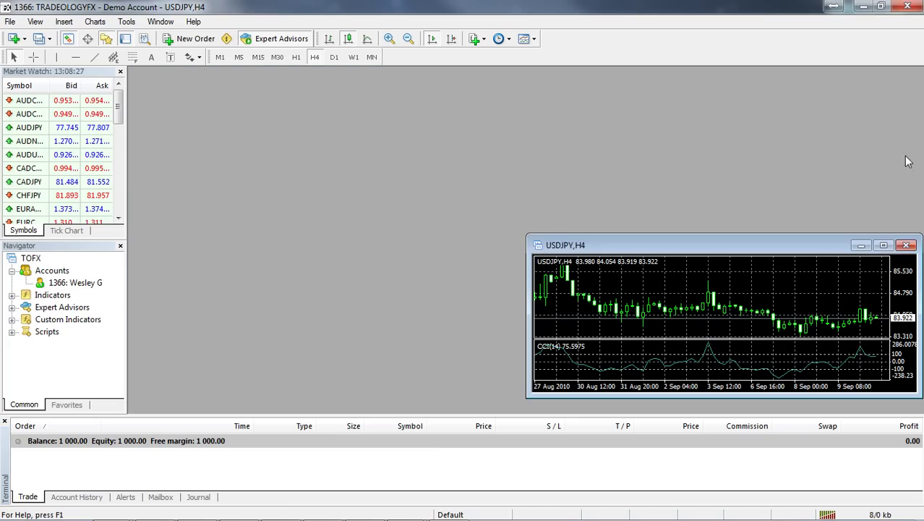
click(907, 246)
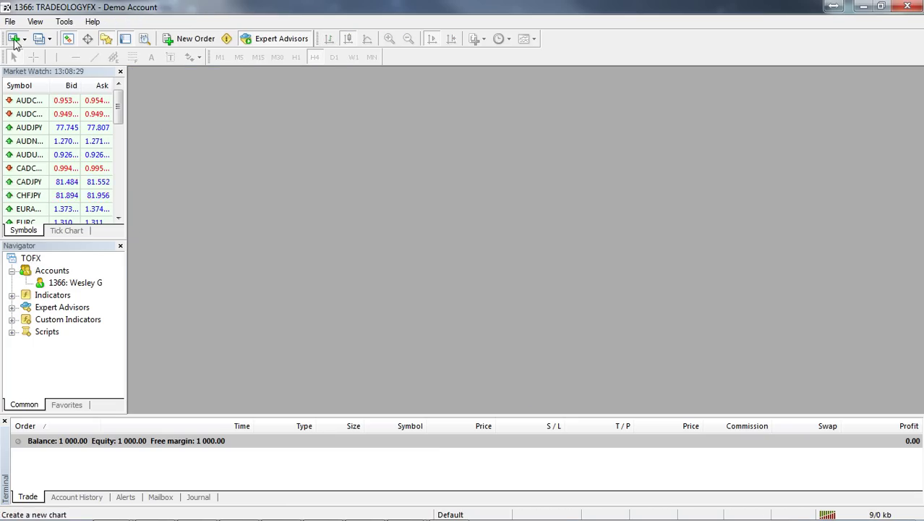
Step: Open a new maximized EURUSD chart on the M15 timeframe
click(14, 39)
mouse_move(35, 153)
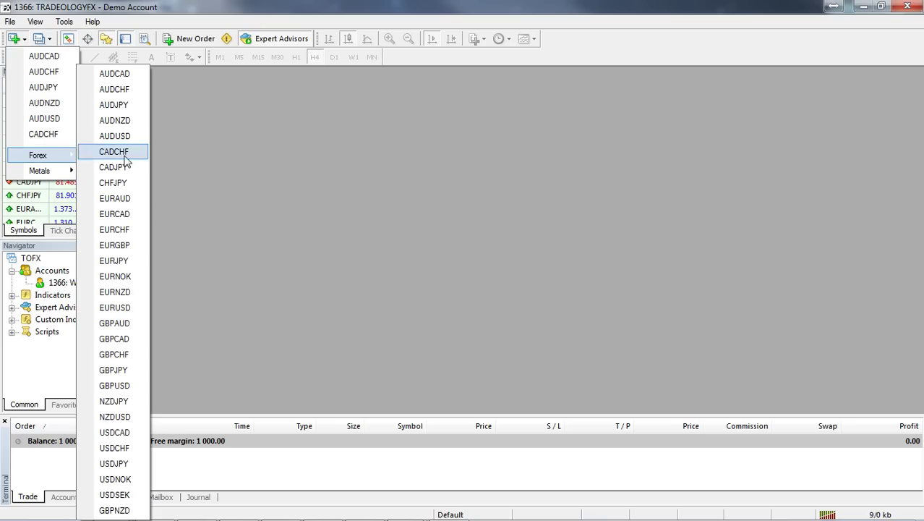
click(118, 307)
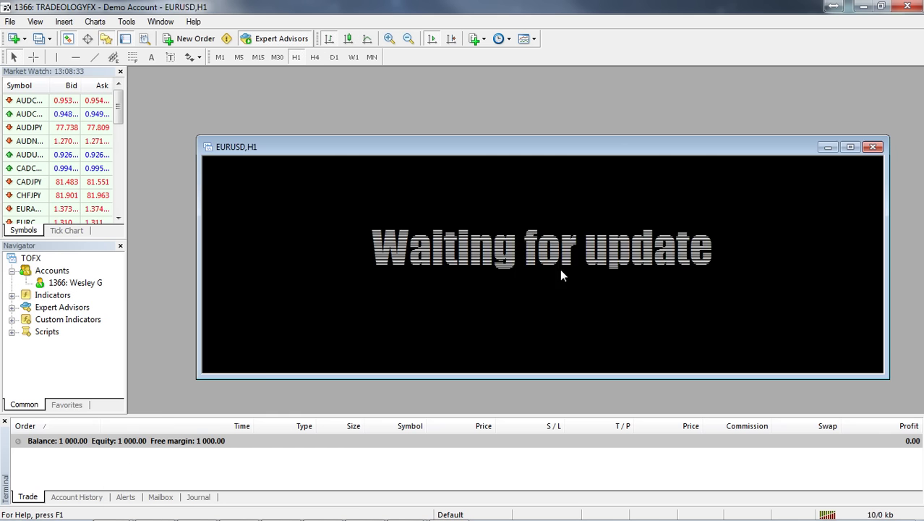
double_click(716, 150)
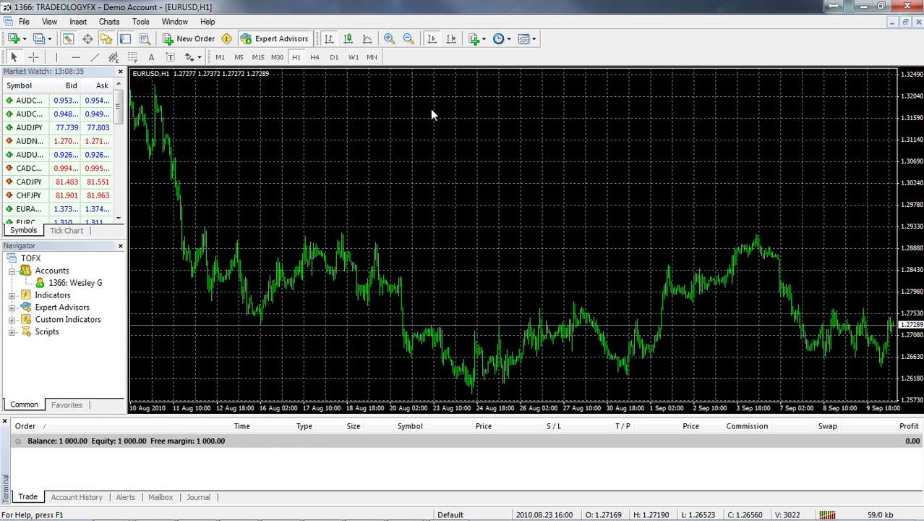
click(259, 58)
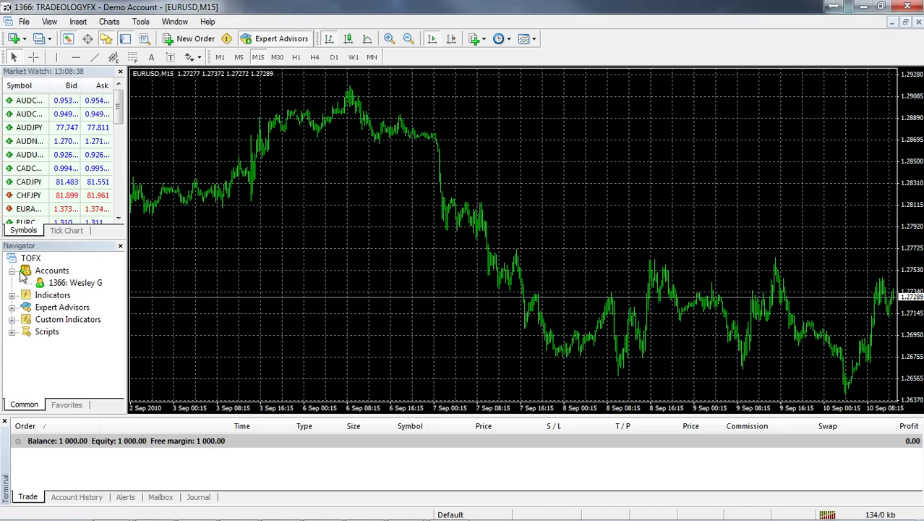
Step: Close Market Watch, expand Expert Advisors and drag Arbitro EA v2 onto the EURUSD chart
click(121, 74)
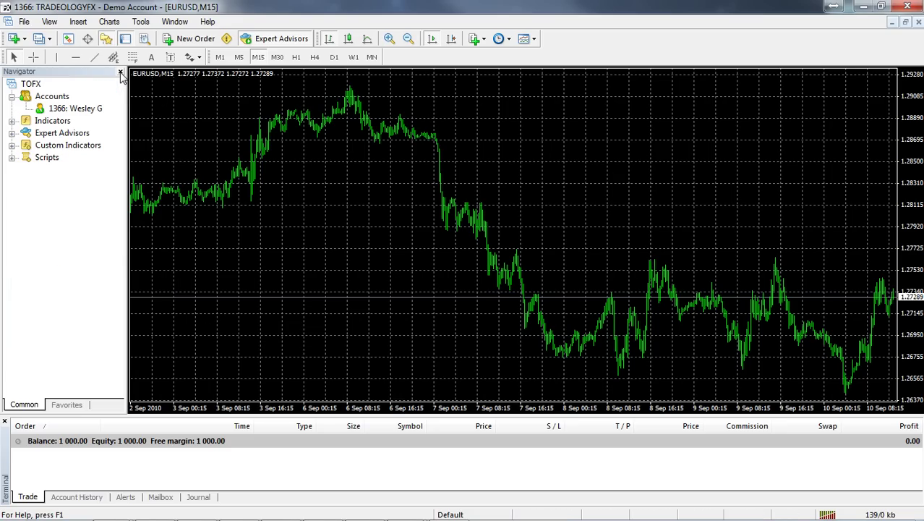
click(12, 96)
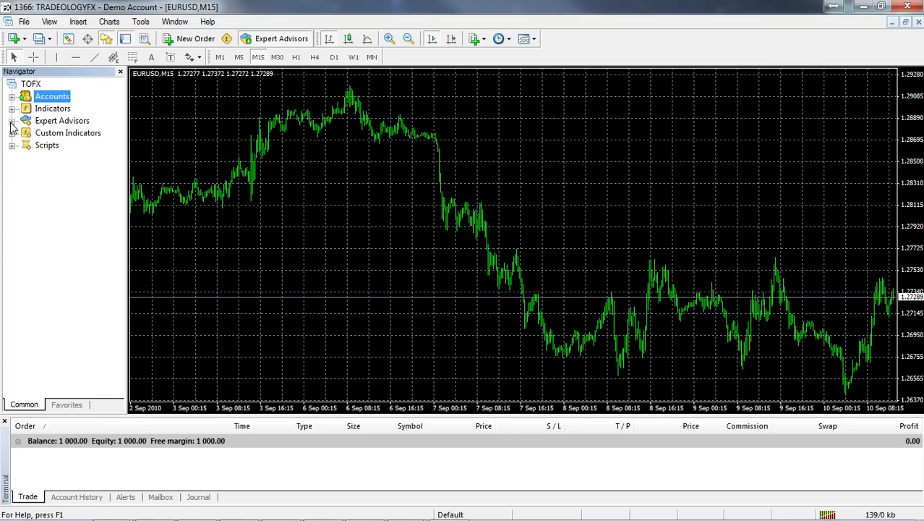
click(12, 121)
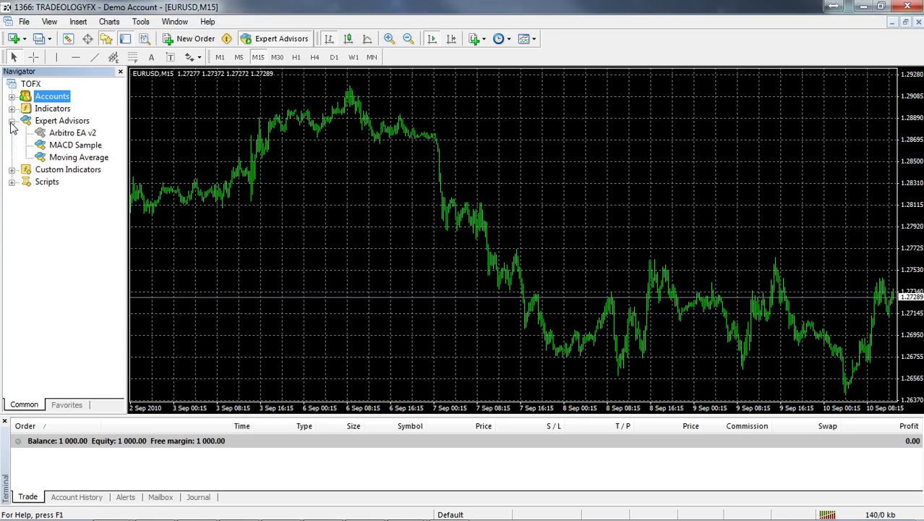
click(71, 133)
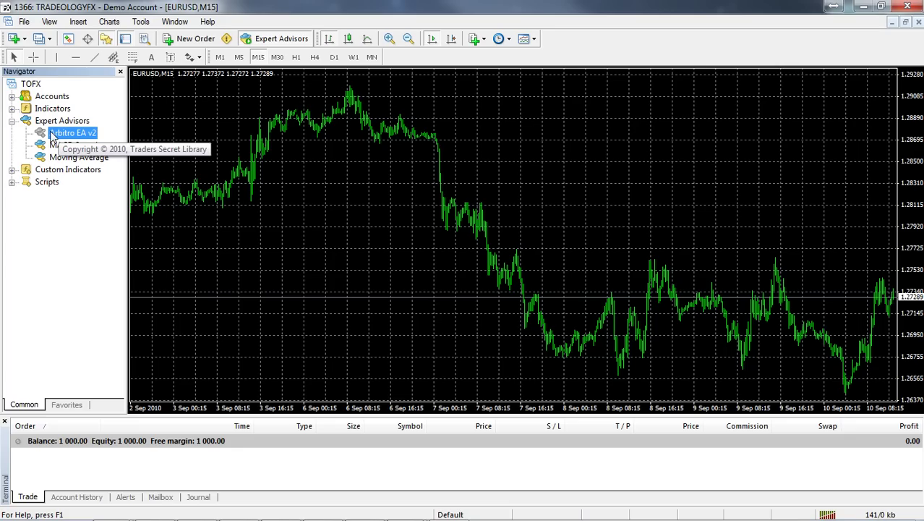
drag(61, 137, 479, 170)
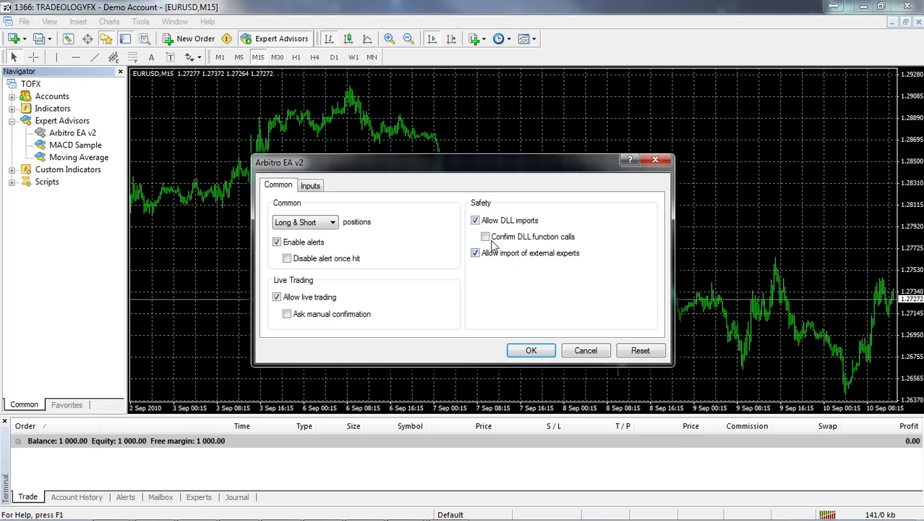
Step: Enter the EA username and password on the Inputs tab and confirm to start Arbitro EA v2
click(316, 189)
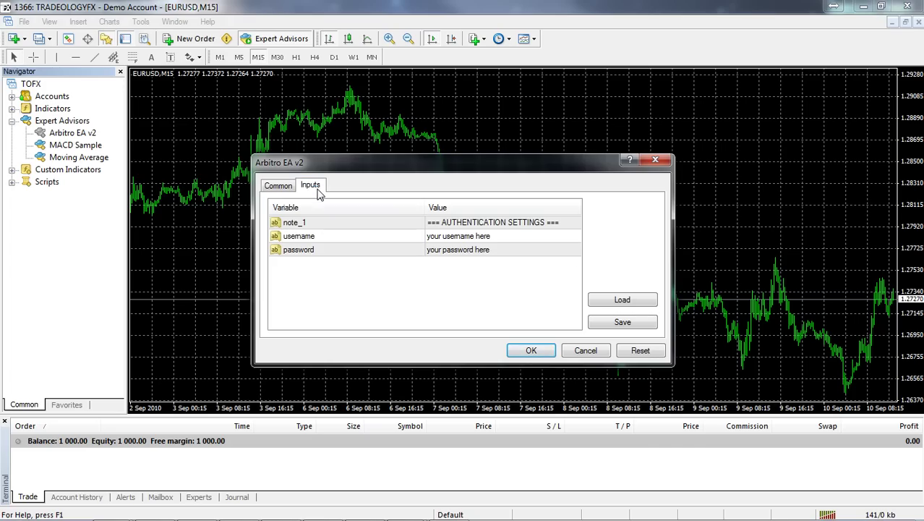
double_click(542, 237)
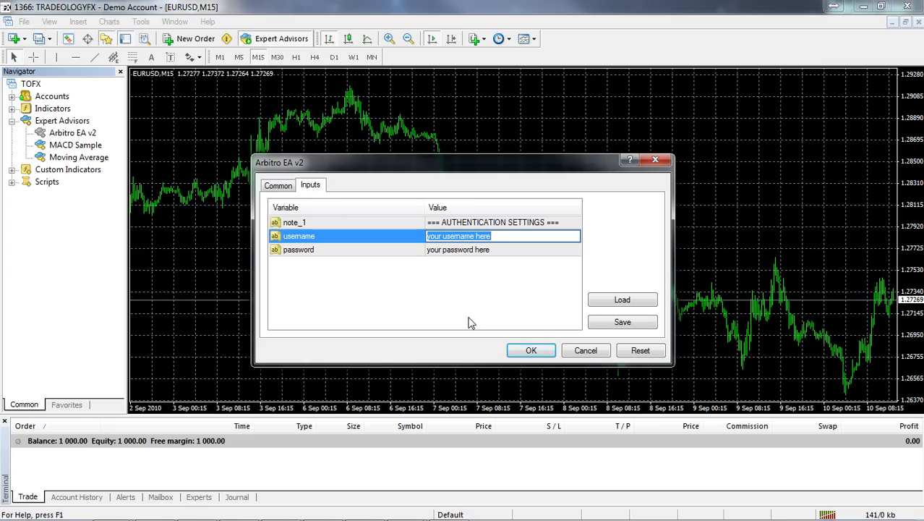
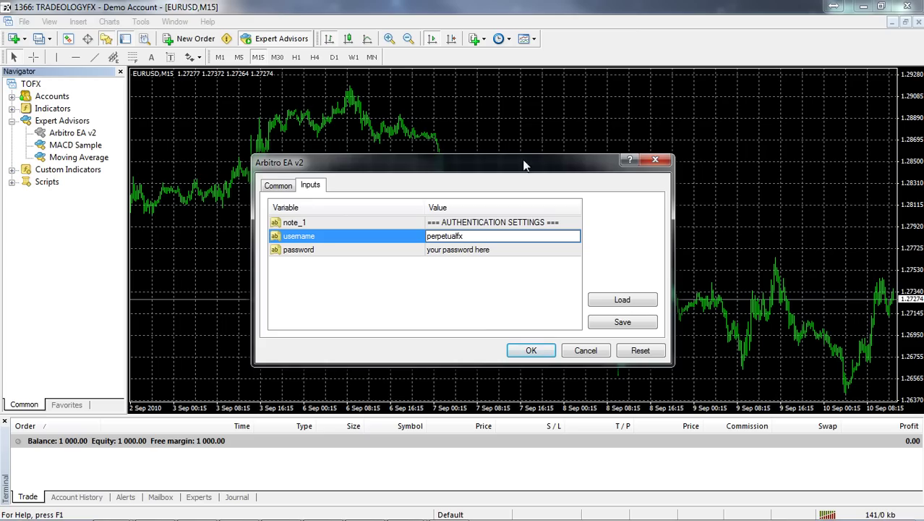
click(481, 262)
click(489, 254)
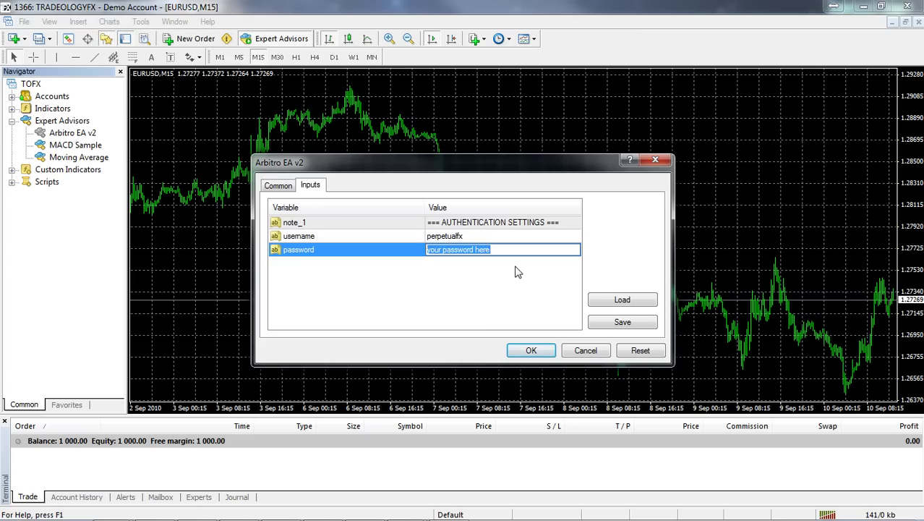
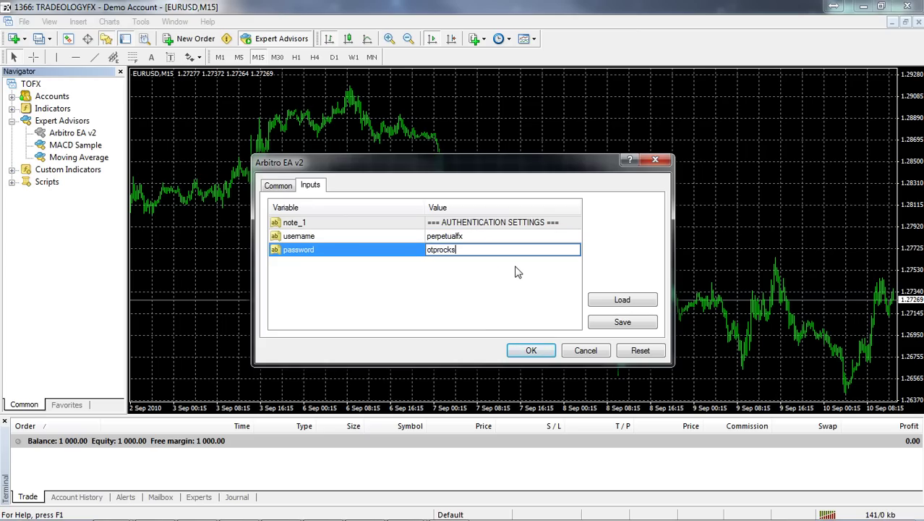
click(517, 271)
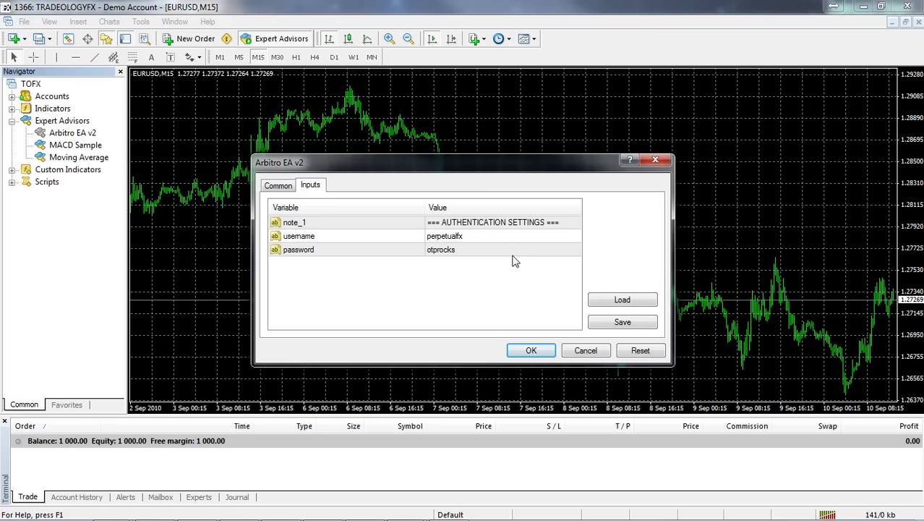
click(532, 351)
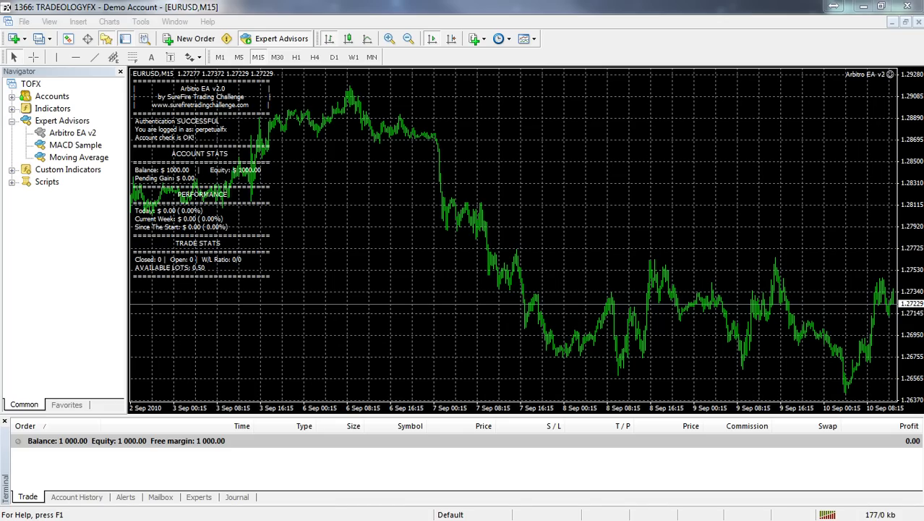
click(353, 217)
right_click(352, 213)
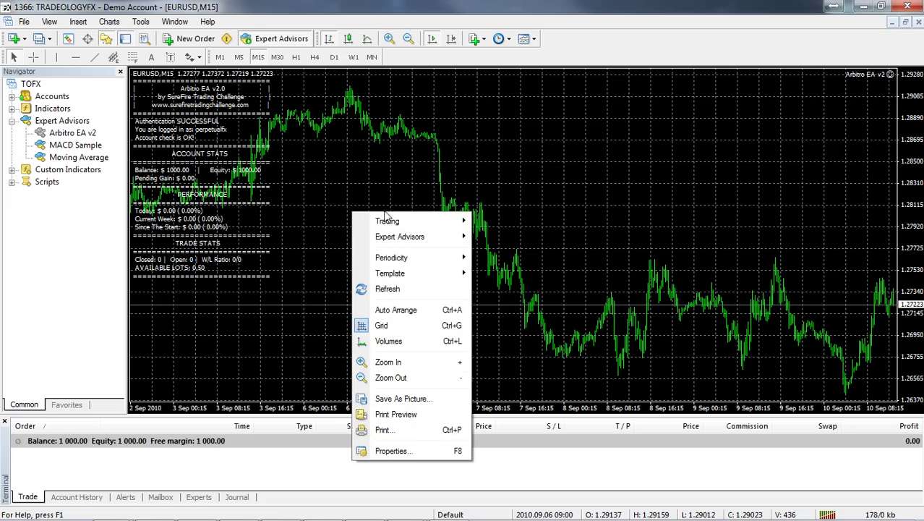
mouse_move(440, 239)
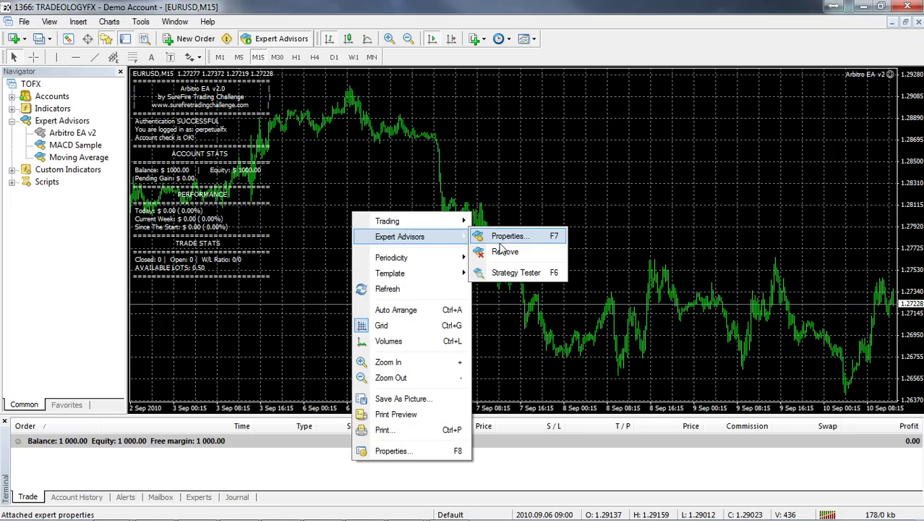
click(47, 135)
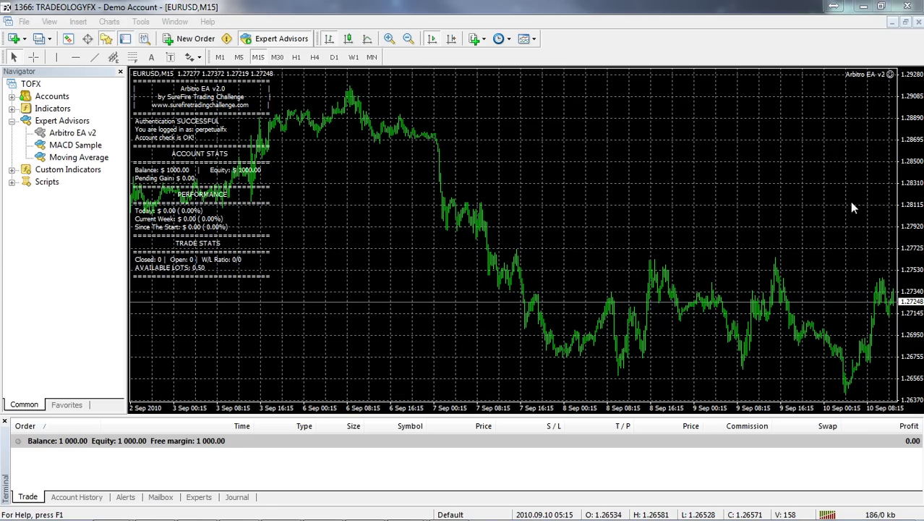
Step: Expand Accounts in the Navigator to reveal the logged-in demo account
click(51, 97)
double_click(49, 98)
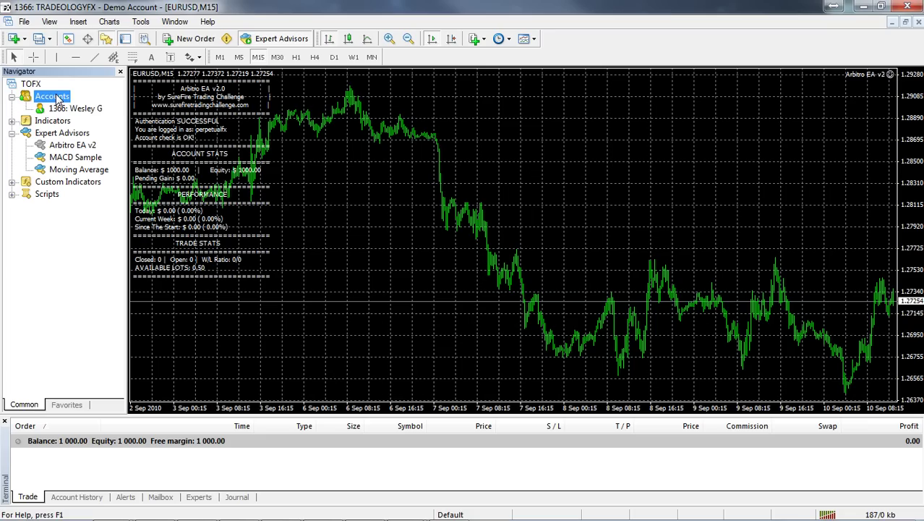
right_click(57, 99)
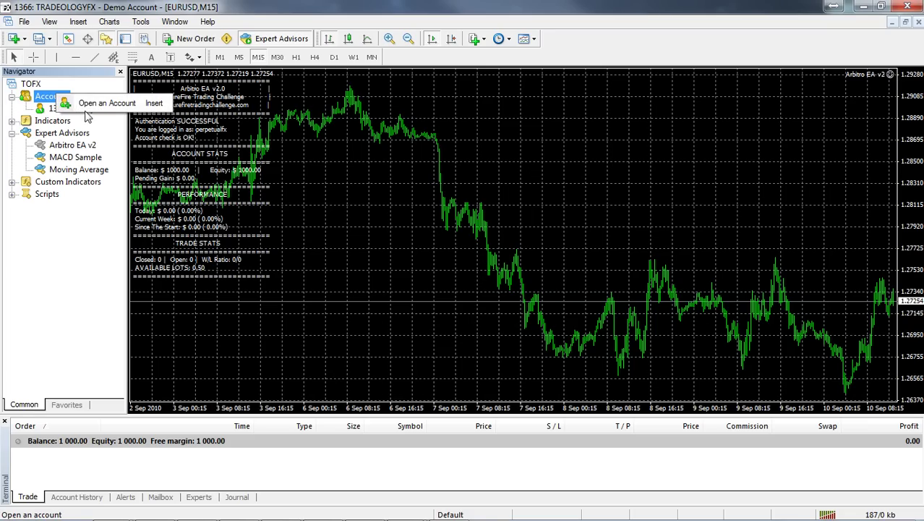
Step: Cancel the Open an Account form with the newsletter box left unticked, opening no new account
click(91, 105)
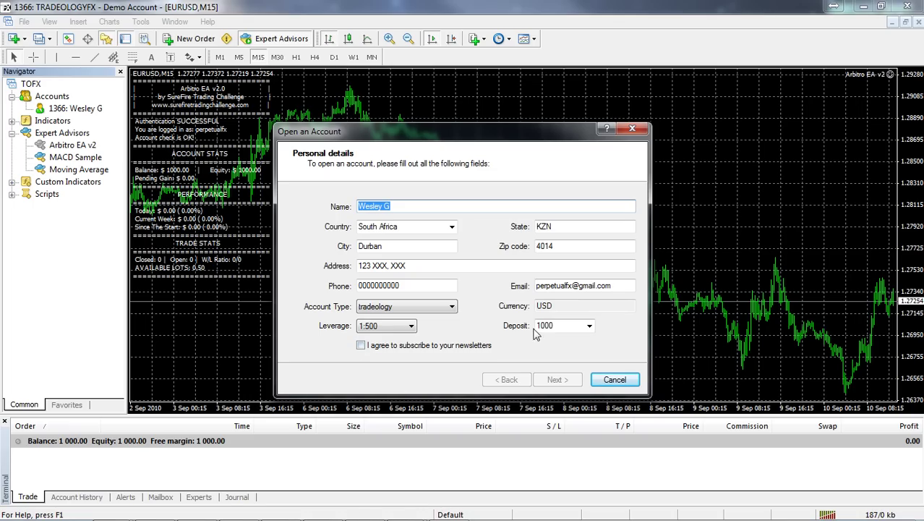
click(361, 347)
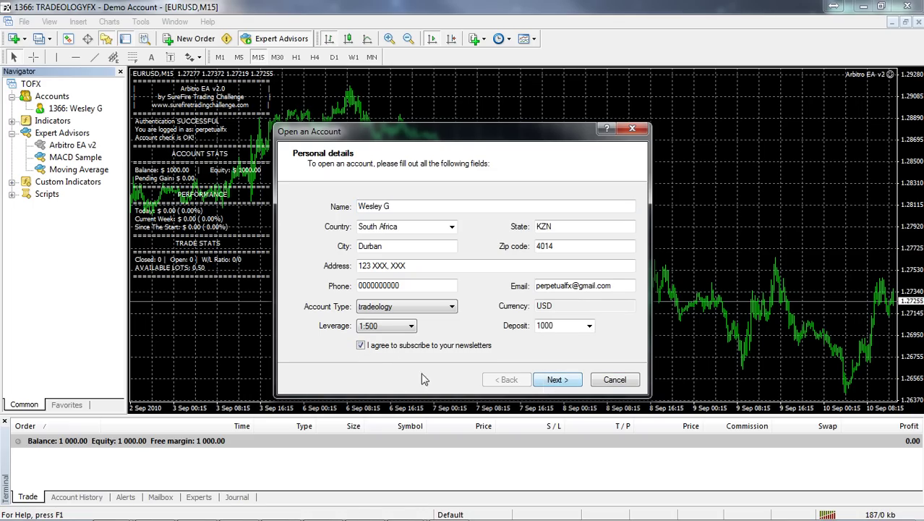
click(363, 346)
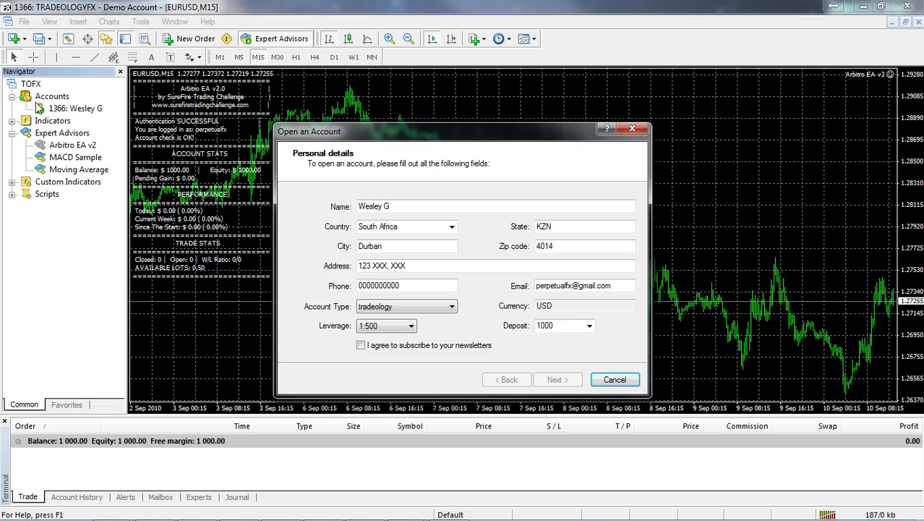
click(614, 380)
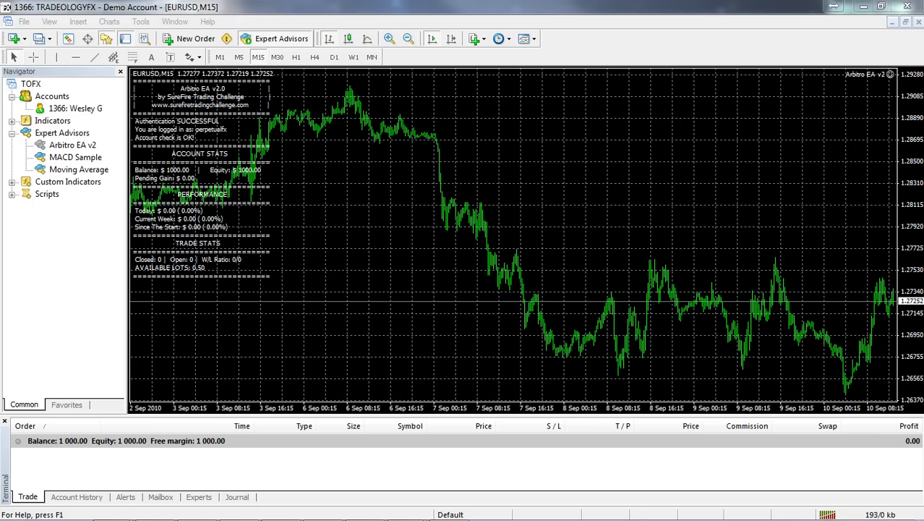
click(303, 7)
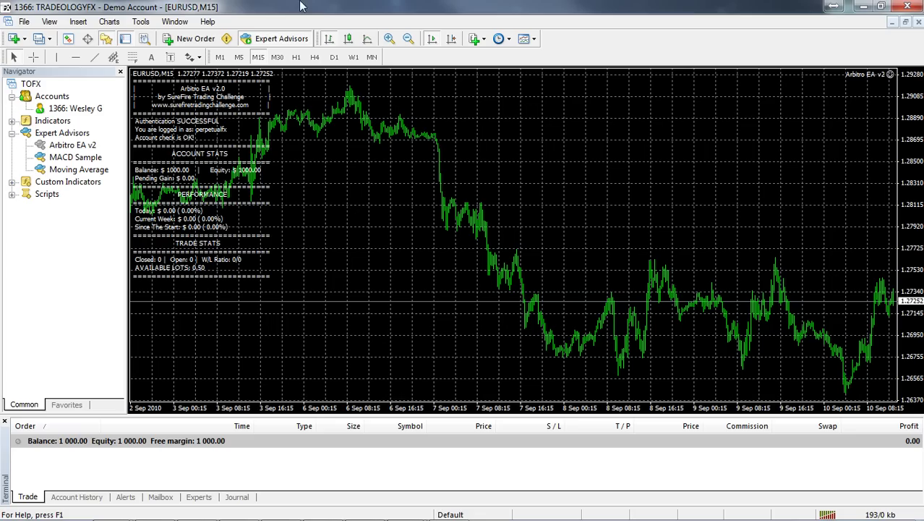